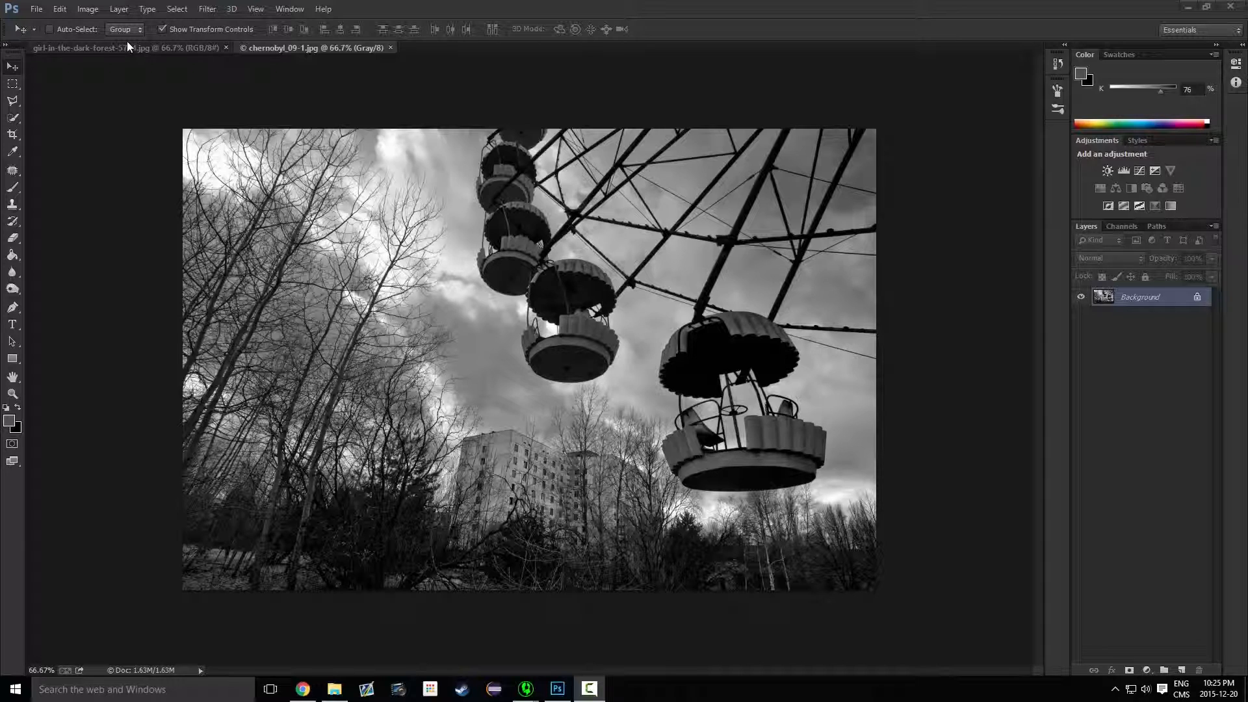
Step: In chernobyl_09-1.jpg, duplicate the Background layer and delete the locked original, keeping only the copy
left_click(130, 45)
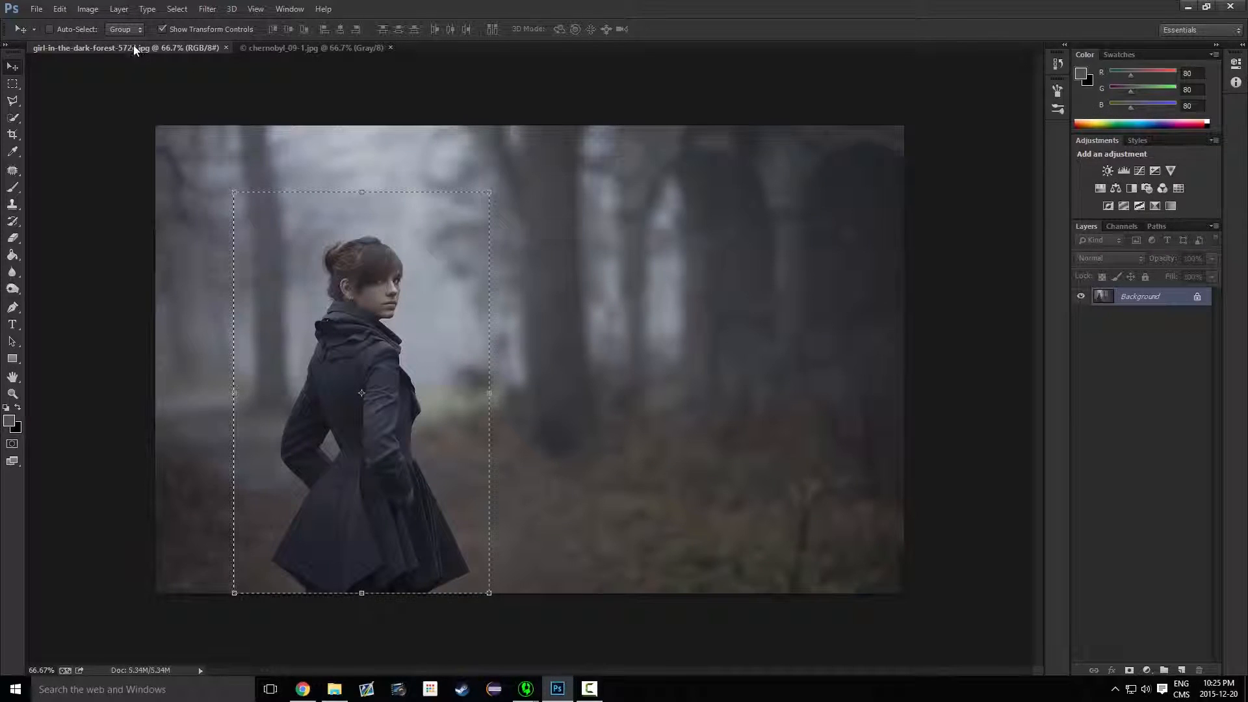
left_click(312, 51)
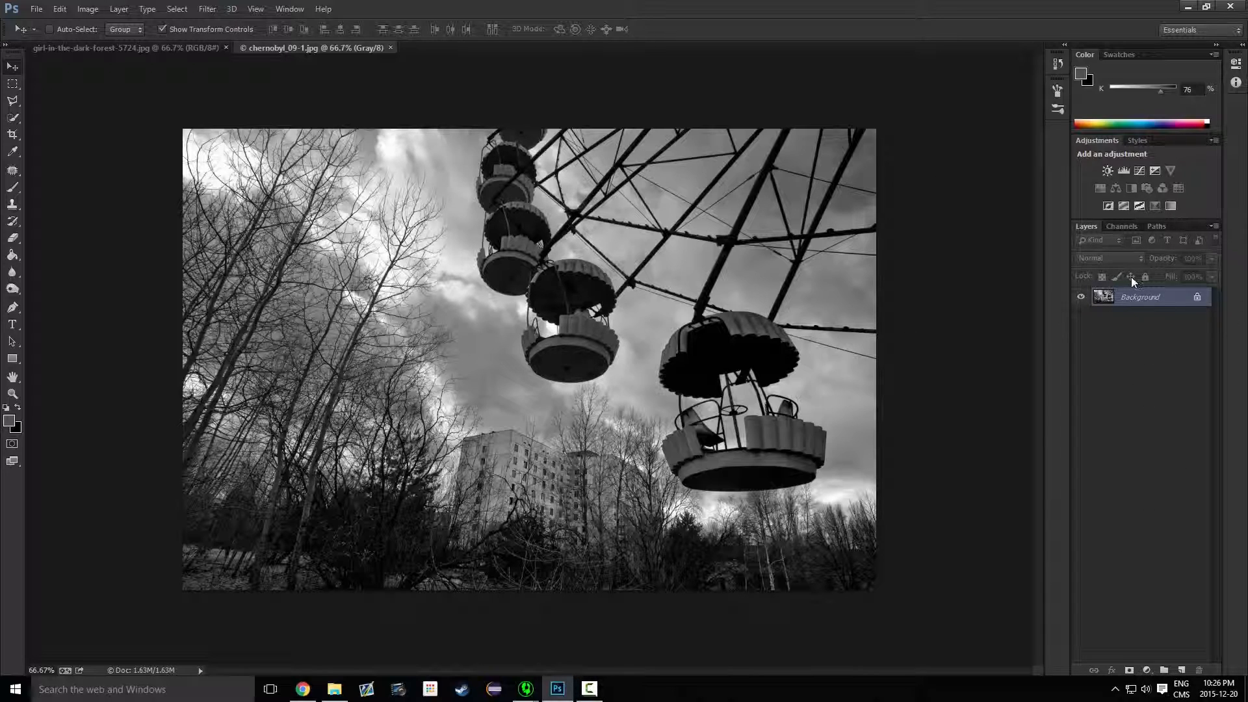
left_click_drag(1128, 297, 1182, 669)
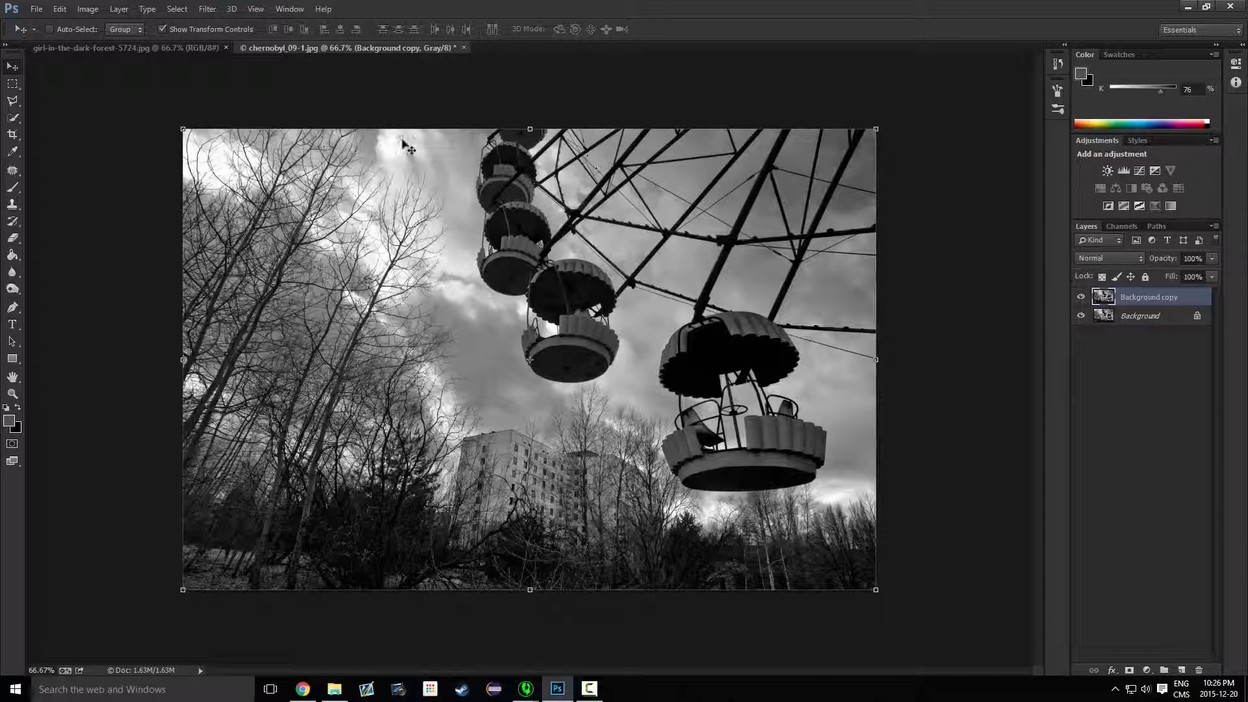
left_click(1162, 322)
key("Delete")
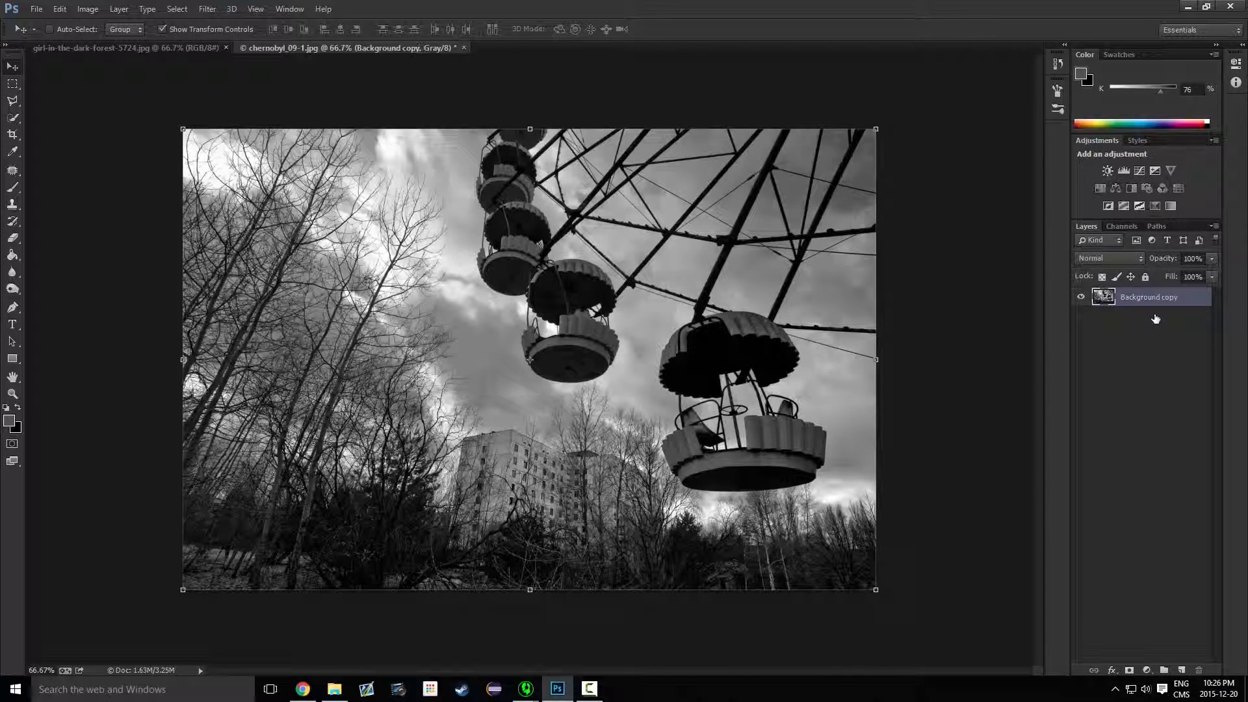
Step: In girl-in-the-dark-forest-5724.jpg, clear the old selection and quick-select the woman, excluding the gap between her arm and waist
left_click(102, 49)
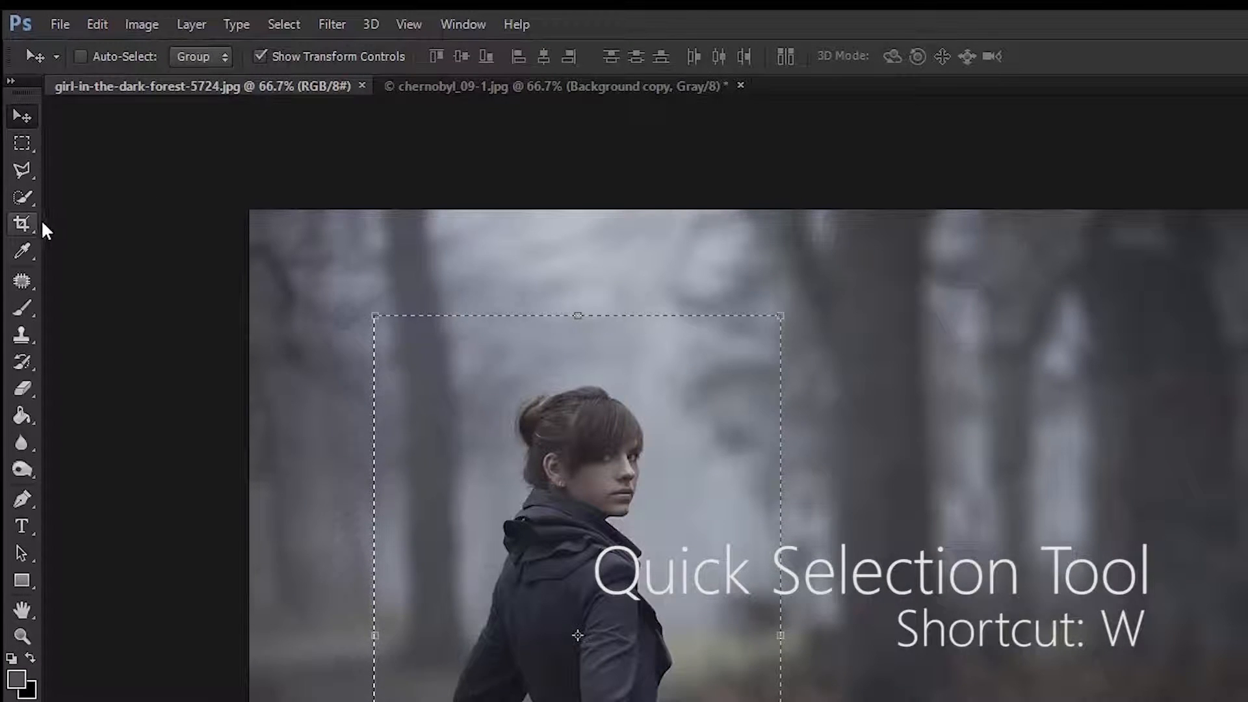
left_click(22, 196)
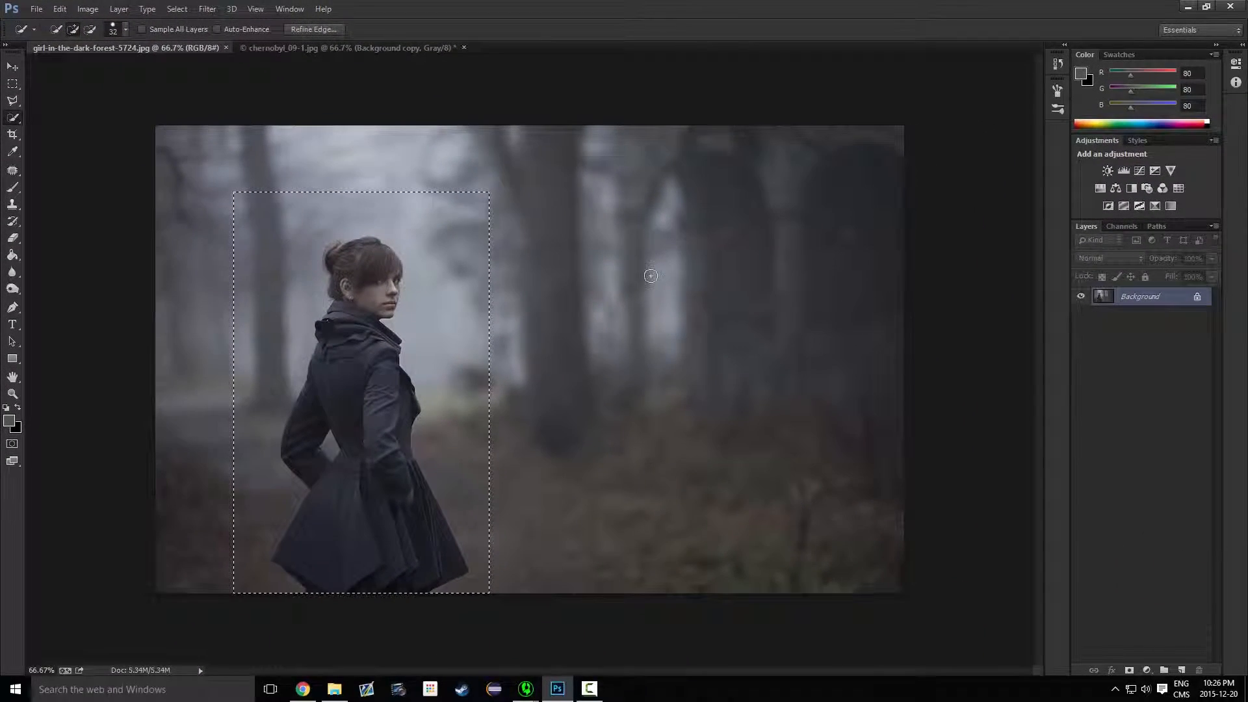
key("ctrl+d")
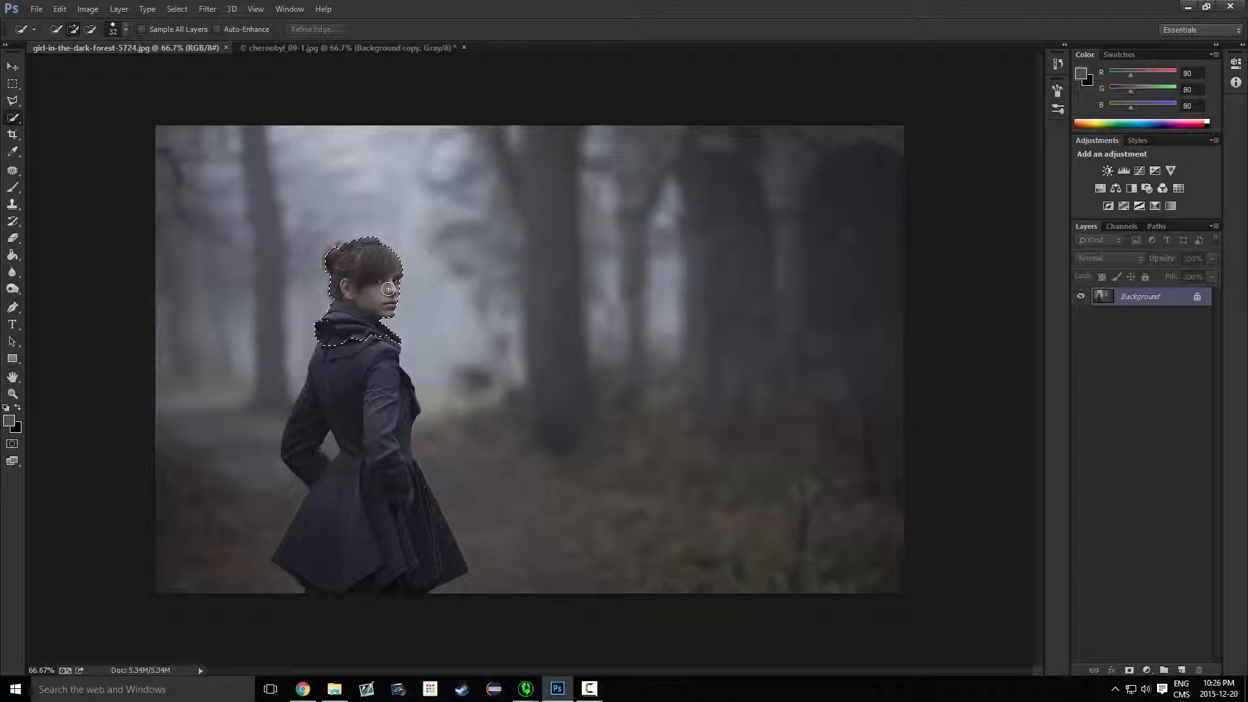
left_click_drag(335, 248, 341, 259)
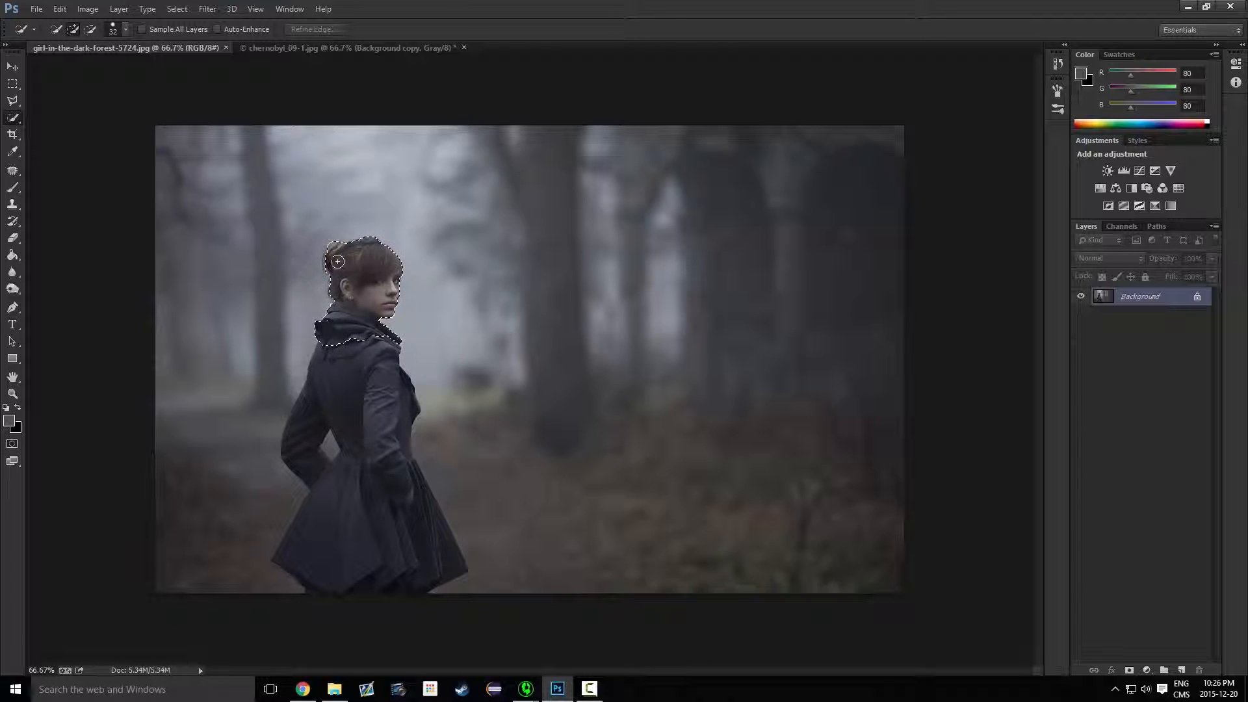
mouse_move(354, 348)
left_mouse_down()
mouse_move(326, 371)
mouse_move(301, 455)
mouse_move(392, 546)
mouse_move(391, 524)
left_mouse_up()
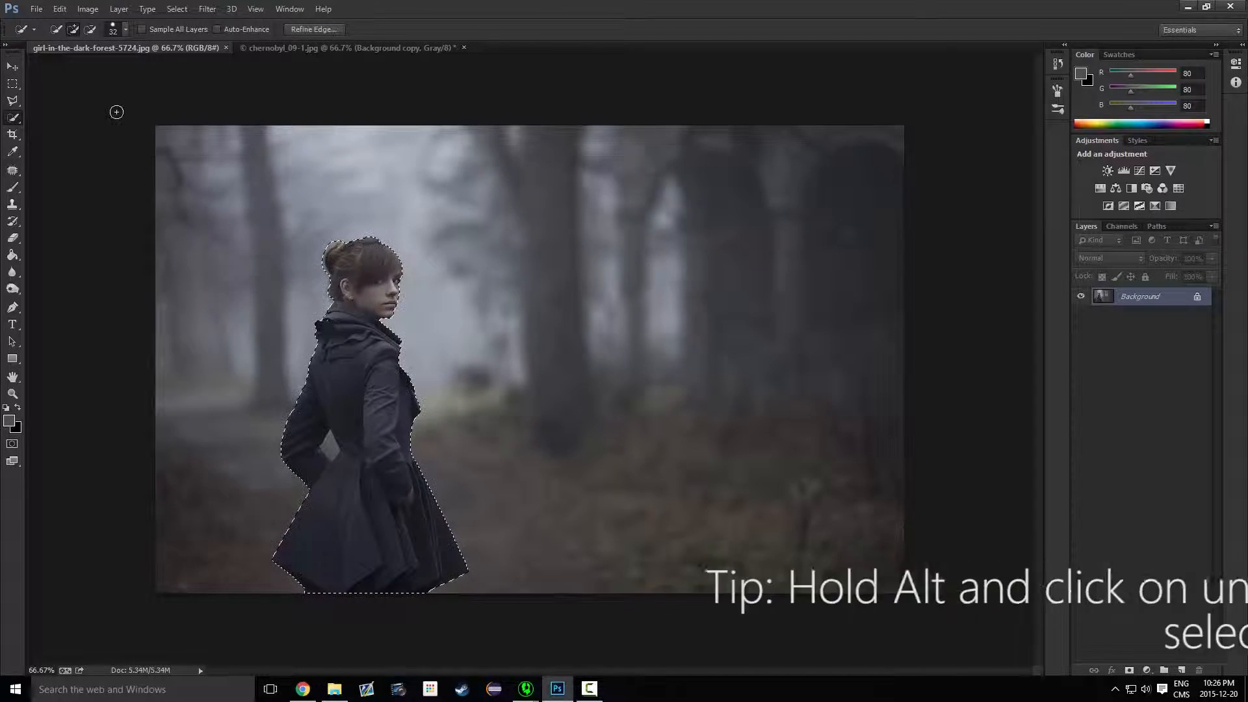
left_click(329, 448, "alt")
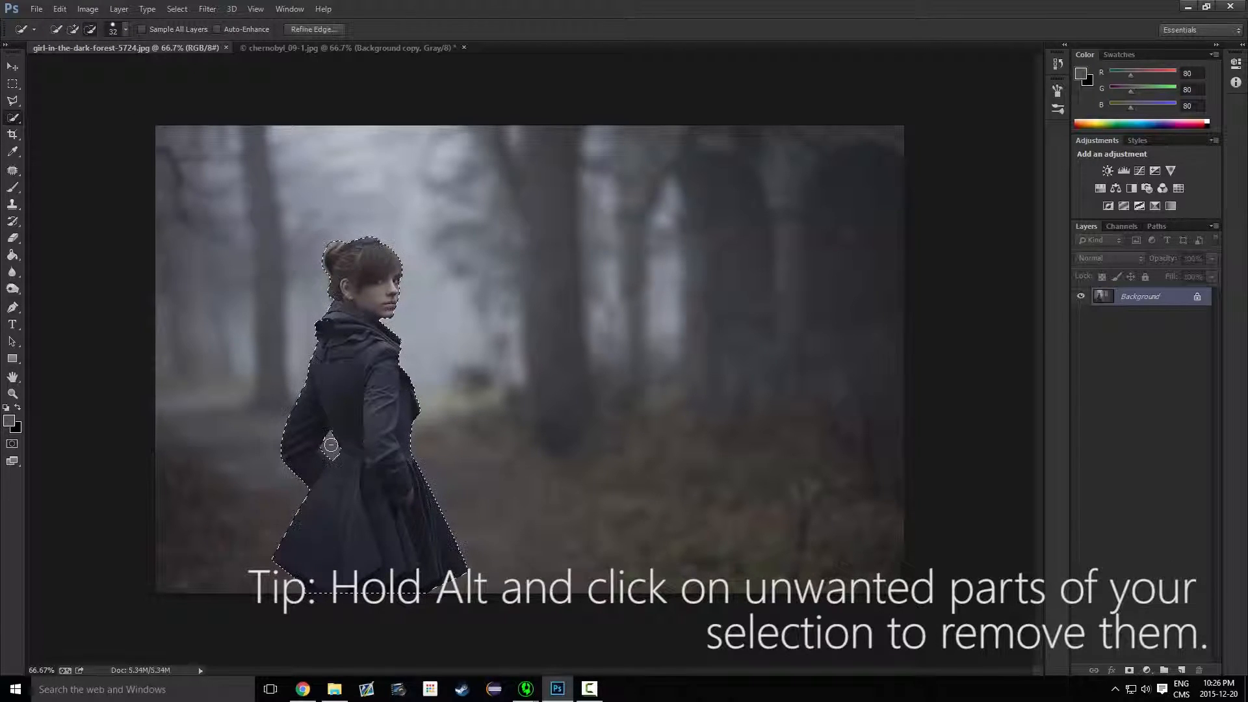
Step: Refine the edge of the woman's selection with Smooth 100 and a moderate Feather, output to Selection
right_click(393, 488)
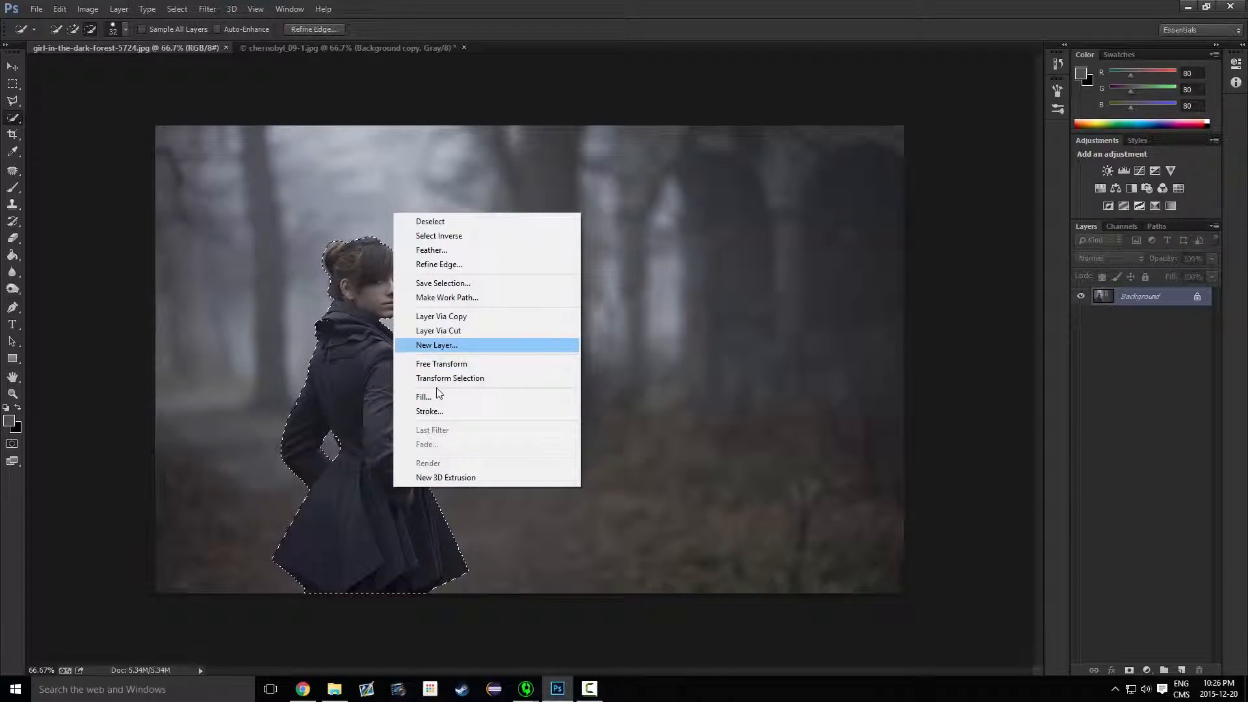
left_click(439, 264)
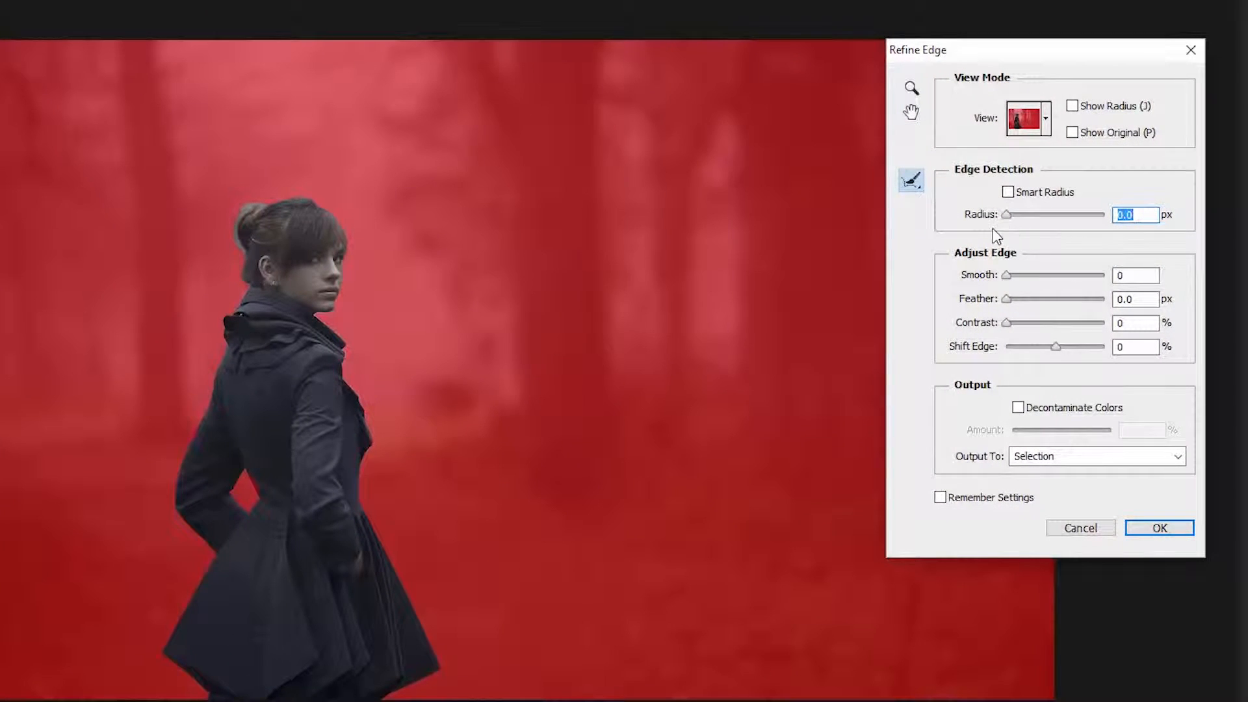
left_click_drag(1007, 281, 1112, 277)
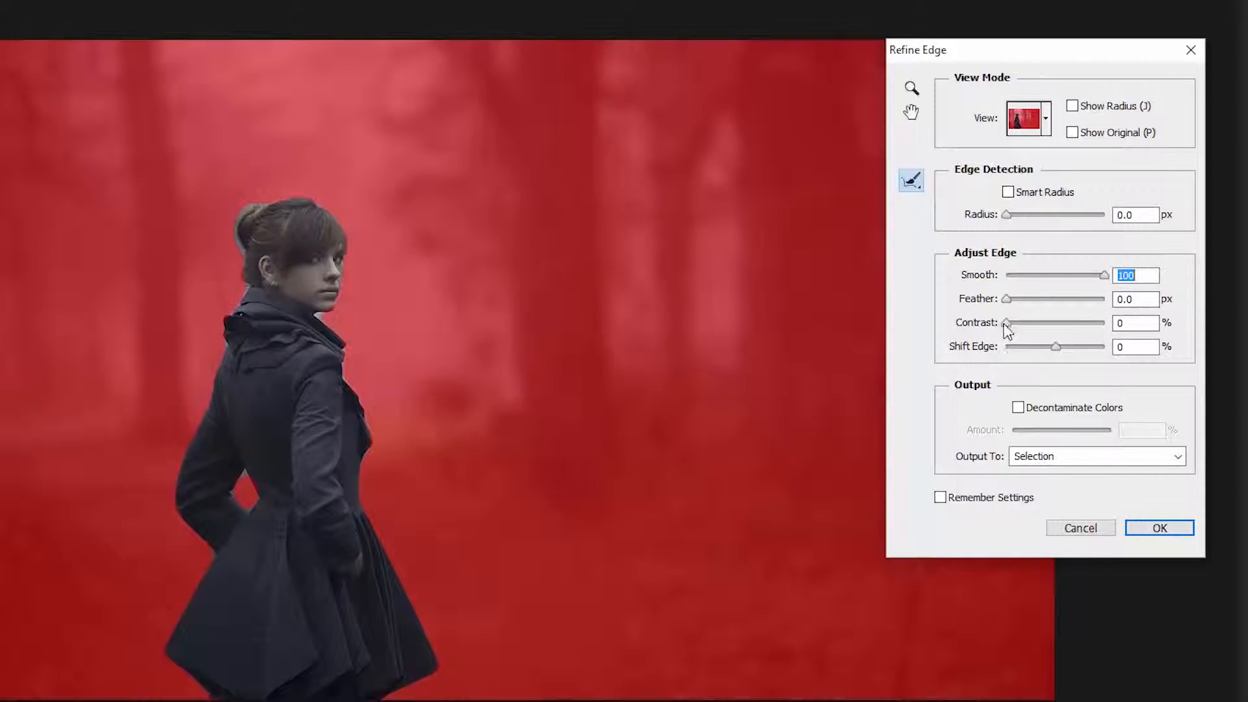
left_click_drag(1007, 323, 1050, 303)
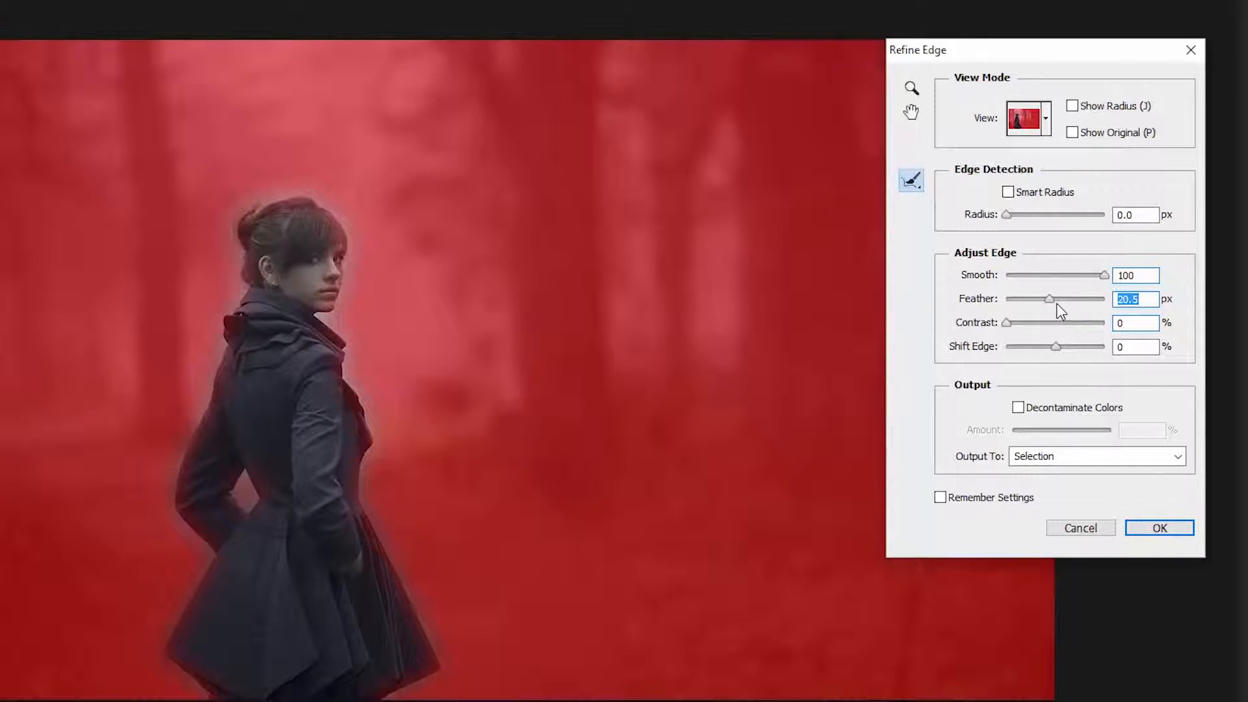
mouse_move(1064, 299)
left_mouse_down()
mouse_move(1117, 303)
mouse_move(1009, 304)
mouse_move(1043, 306)
left_mouse_up()
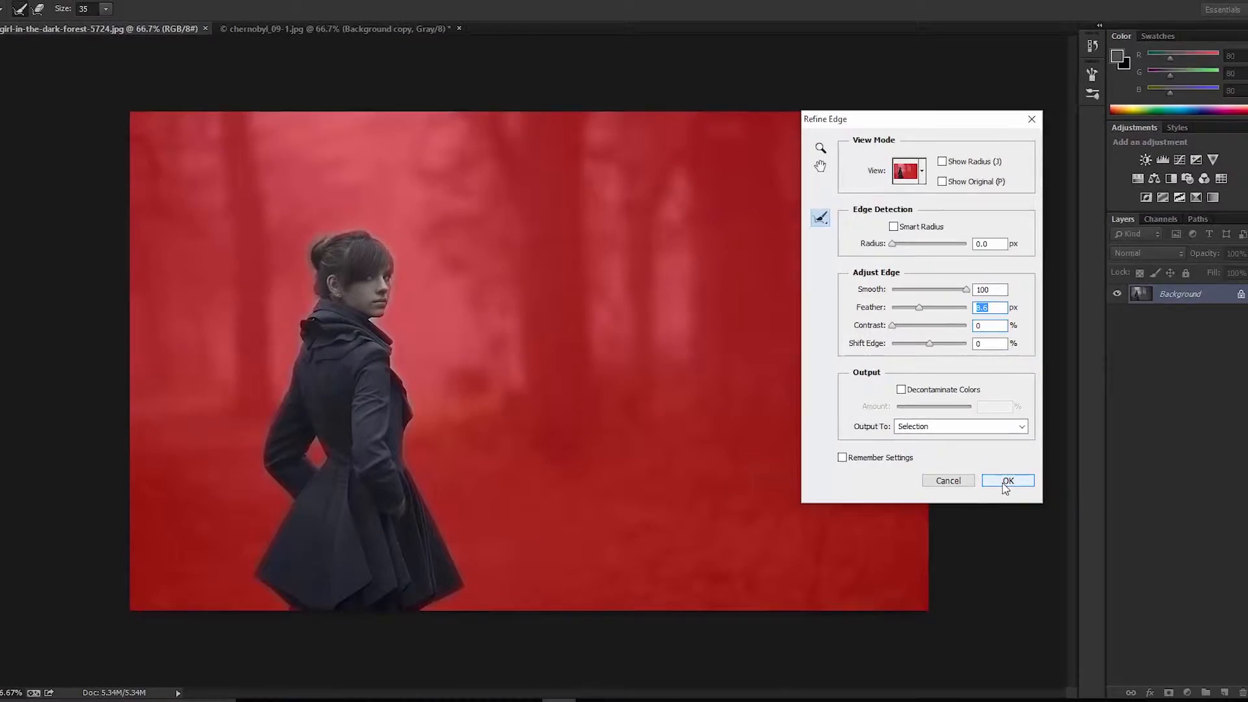
left_click(1007, 481)
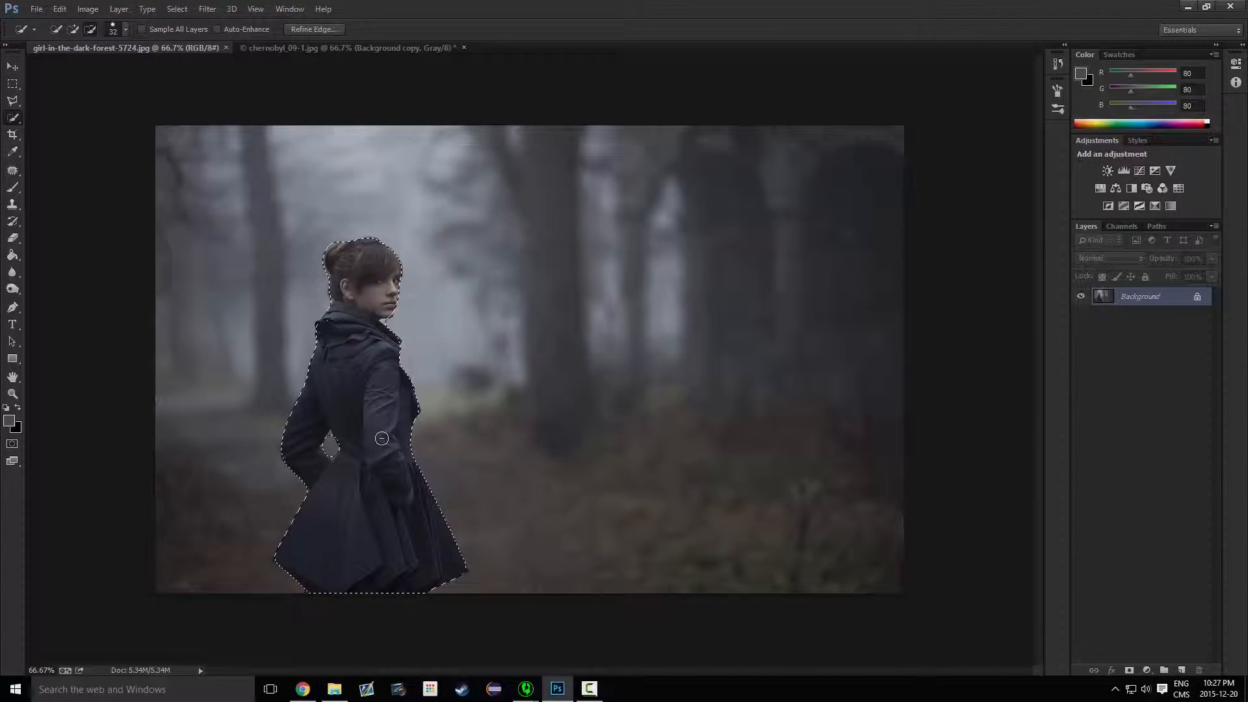
Step: Paste the cut-out woman as a new layer in chernobyl_09-1.jpg and place her in the photo's lower-left corner
key("ctrl+d")
left_click(302, 49)
key("ctrl+v")
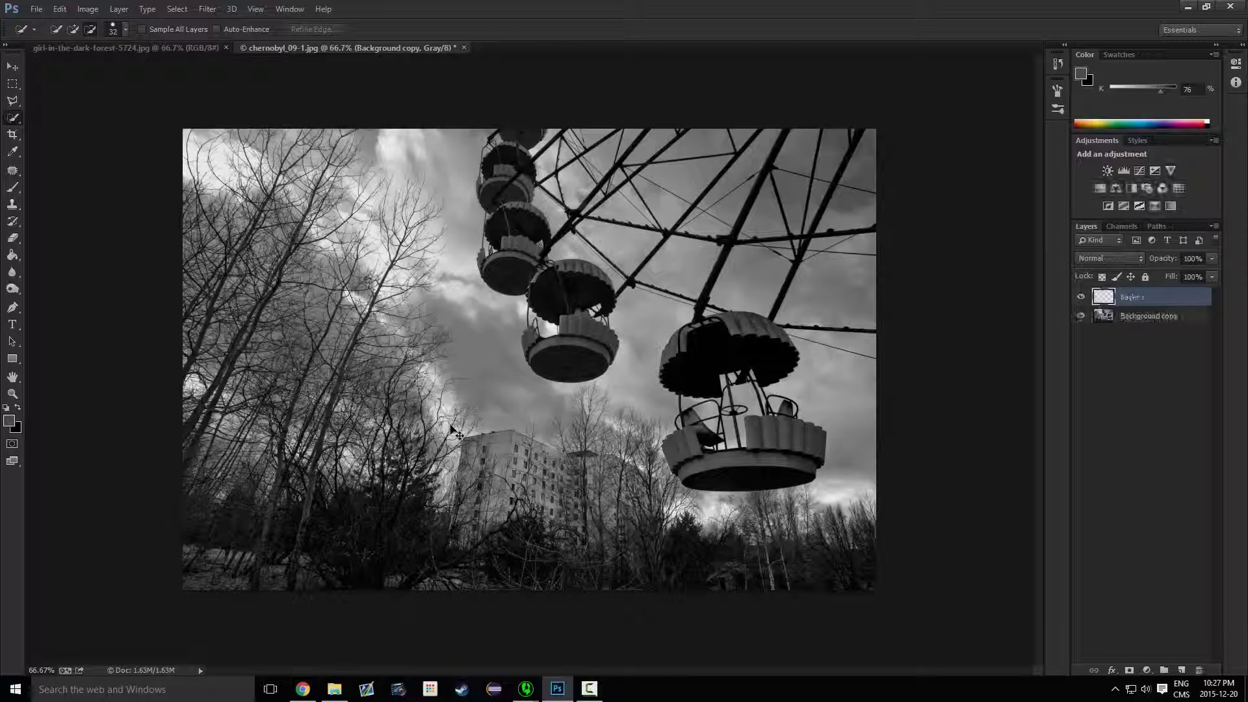
left_click(13, 66)
mouse_move(482, 291)
left_mouse_down()
mouse_move(255, 382)
mouse_move(252, 473)
mouse_move(254, 459)
mouse_move(342, 431)
mouse_move(285, 423)
left_mouse_up()
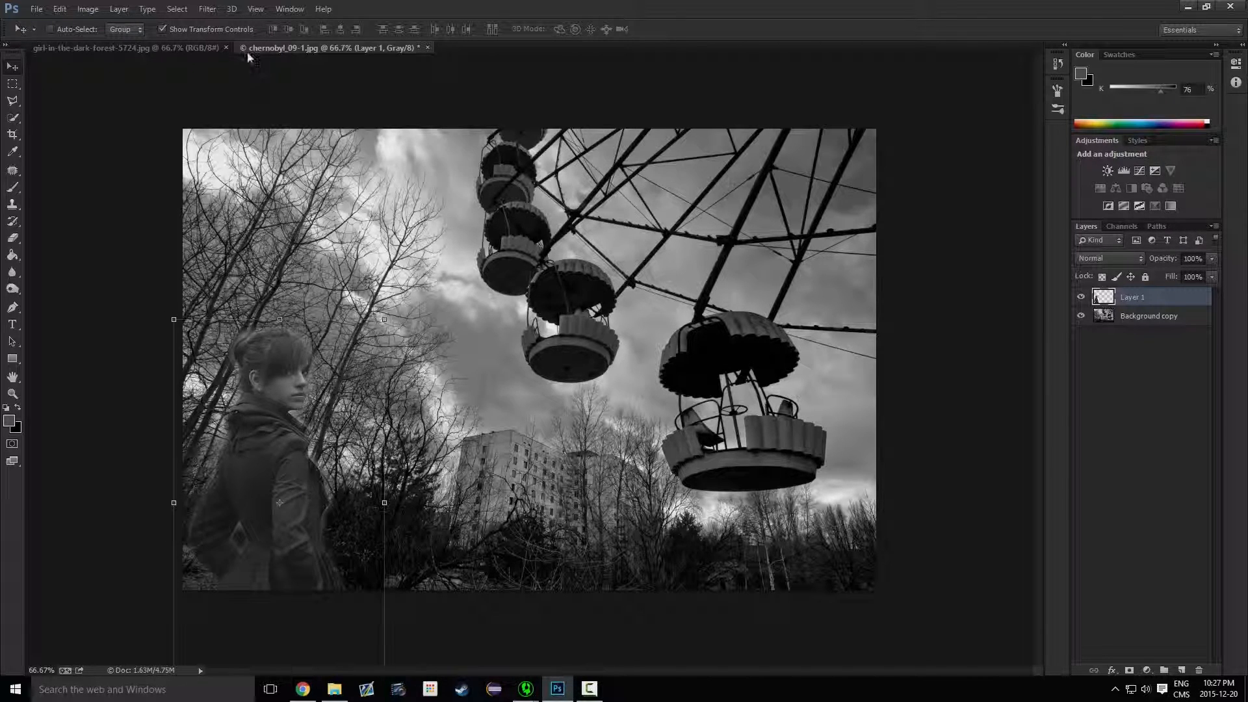
Step: Compare with the original forest photo and shift the woman slightly upward so more of her coat shows in the Ferris wheel scene
left_click(178, 43)
left_click(310, 50)
left_click(131, 48)
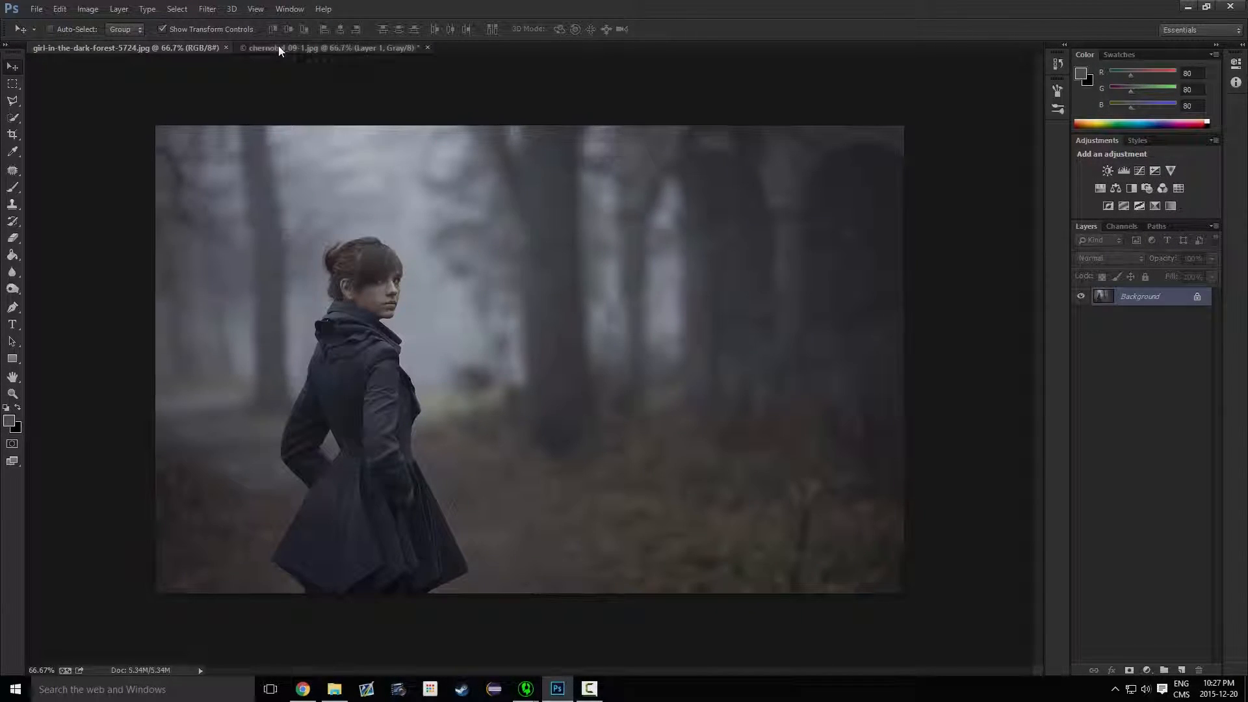
left_click(278, 48)
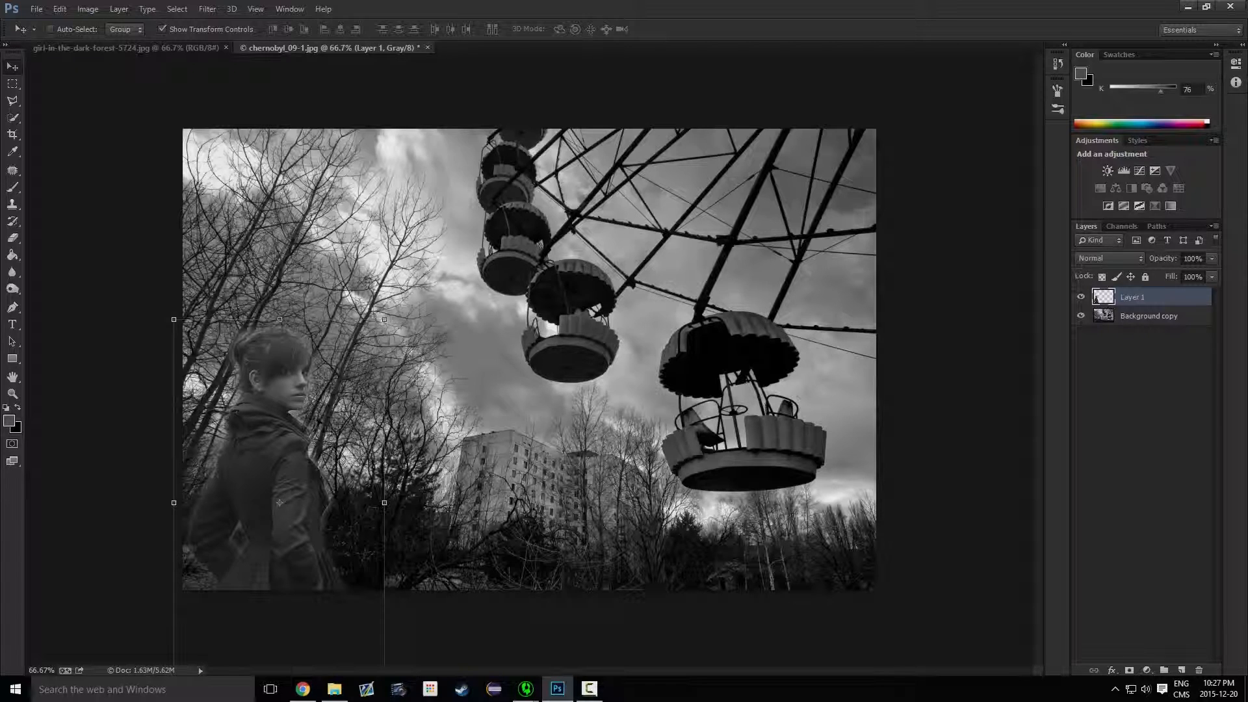
left_click_drag(295, 429, 292, 400)
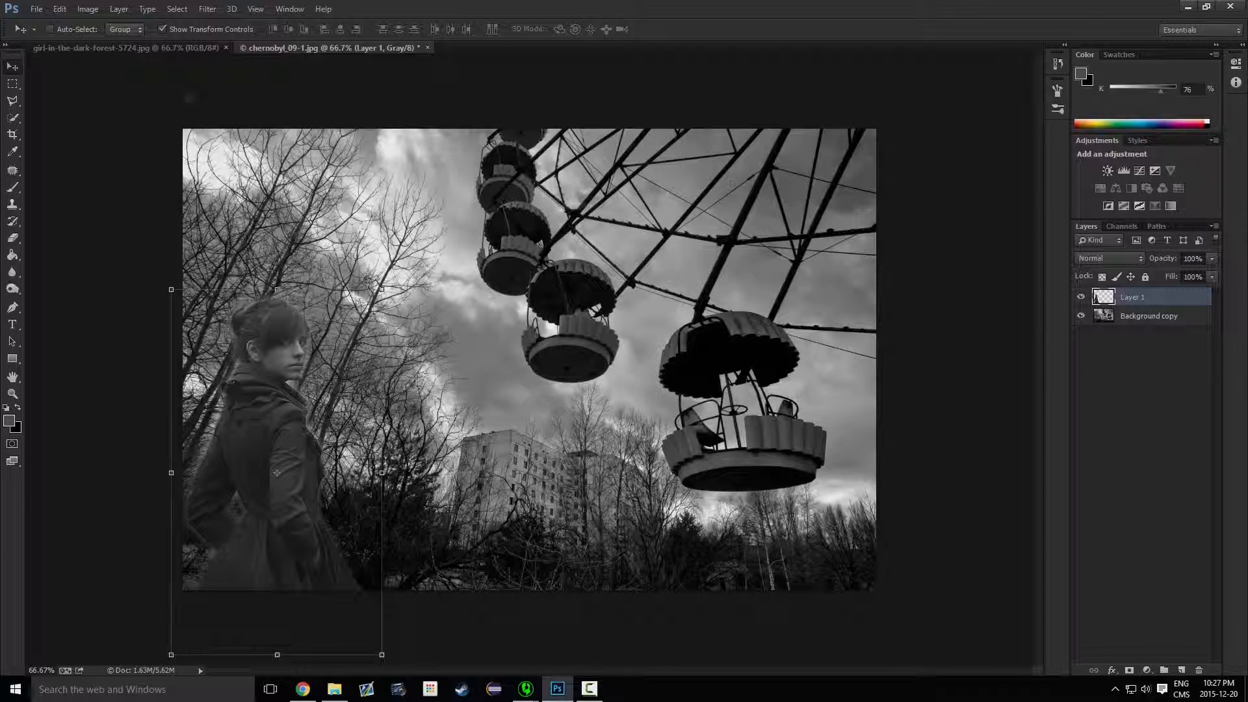
left_click(140, 49)
left_click(303, 49)
left_click_drag(297, 398, 302, 398)
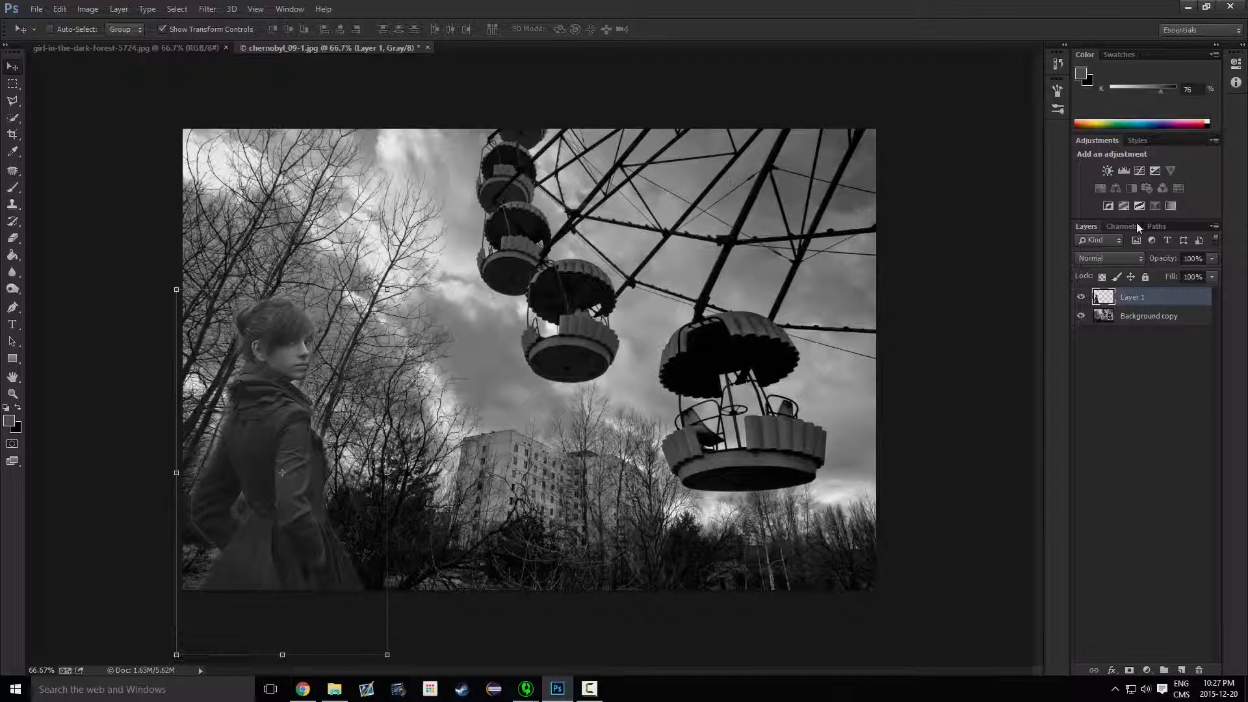
Step: Add an Exposure adjustment over the whole image with Exposure -0.38, Offset +0.0096 and Gamma Correction 0.93
left_click(1156, 170)
left_click_drag(1133, 158, 1133, 135)
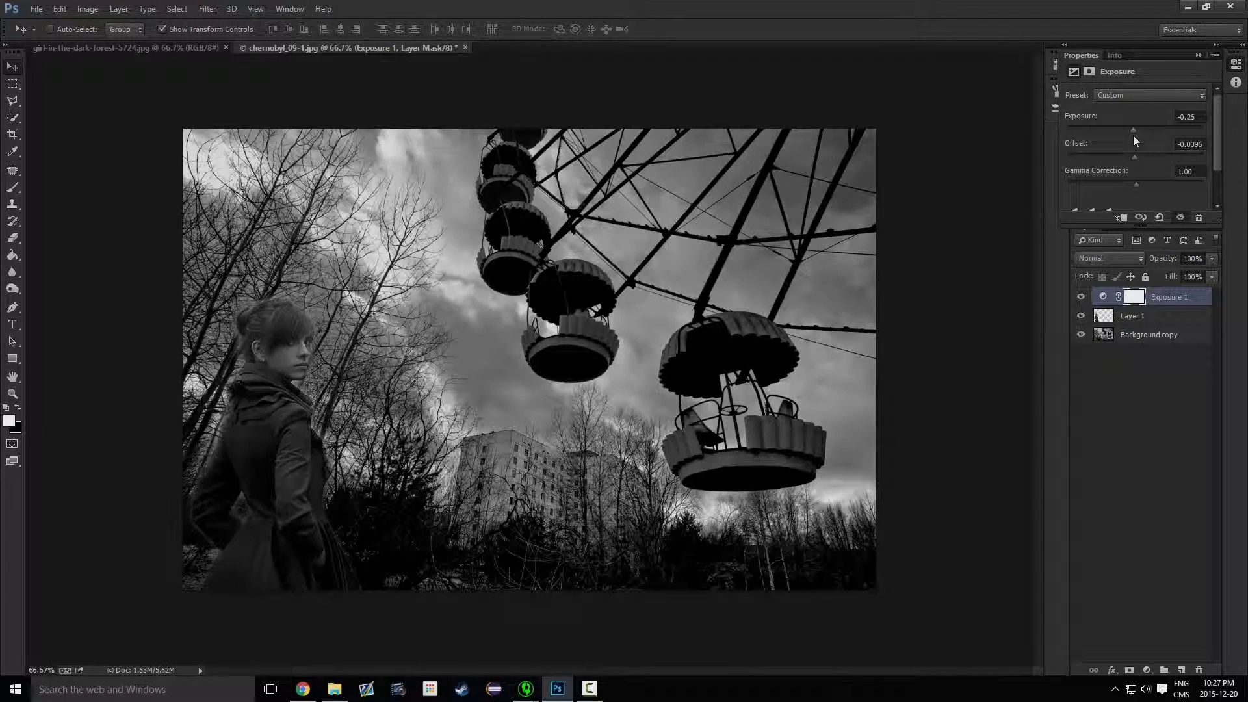
left_click(1137, 155)
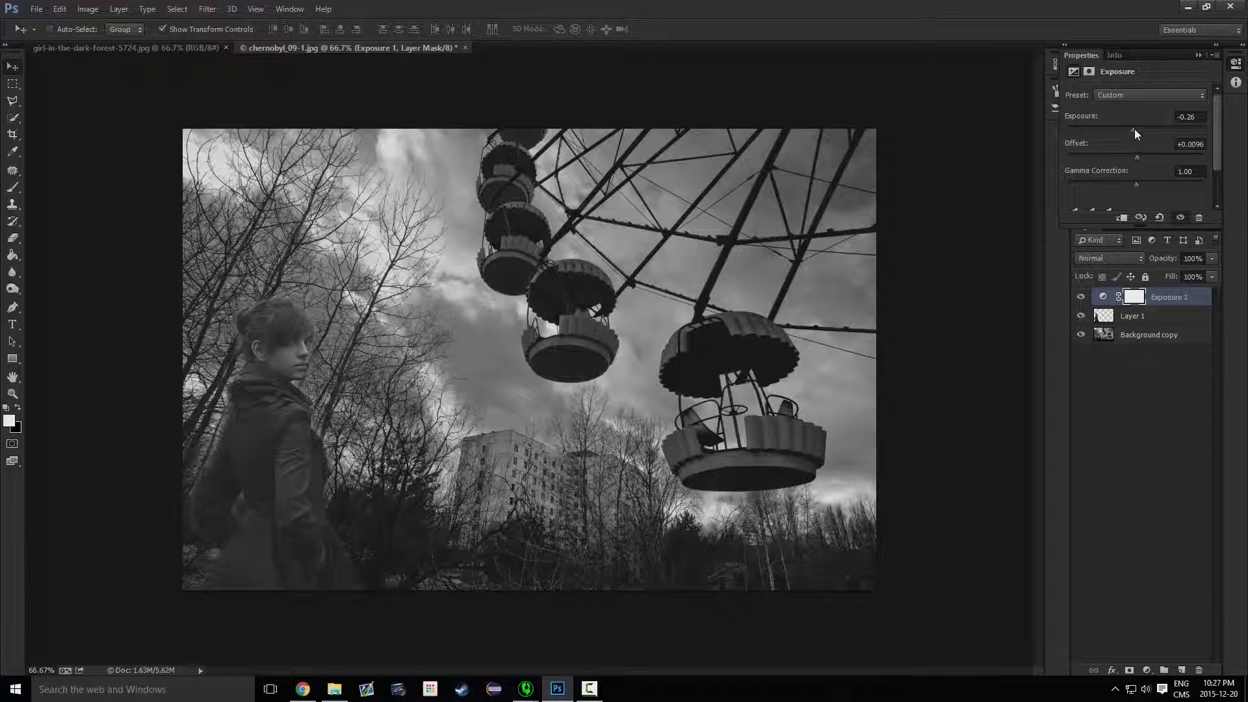
left_click_drag(1132, 133, 1132, 130)
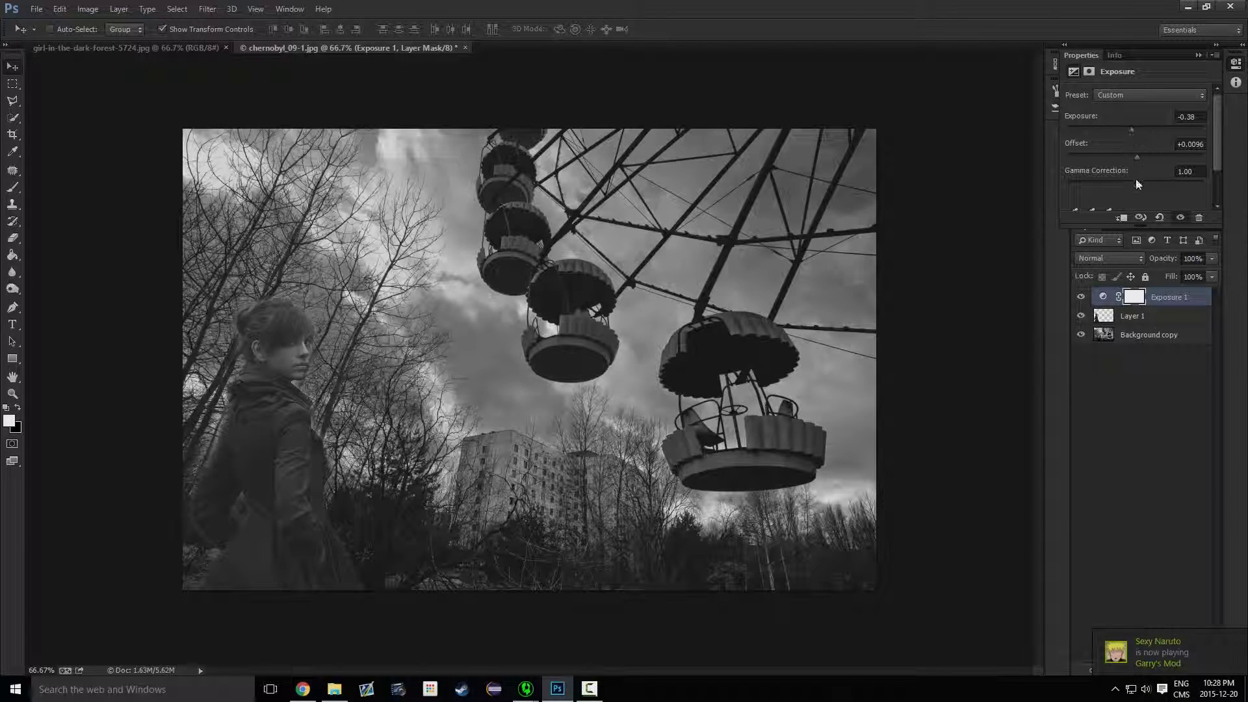
left_click_drag(1137, 181, 1145, 181)
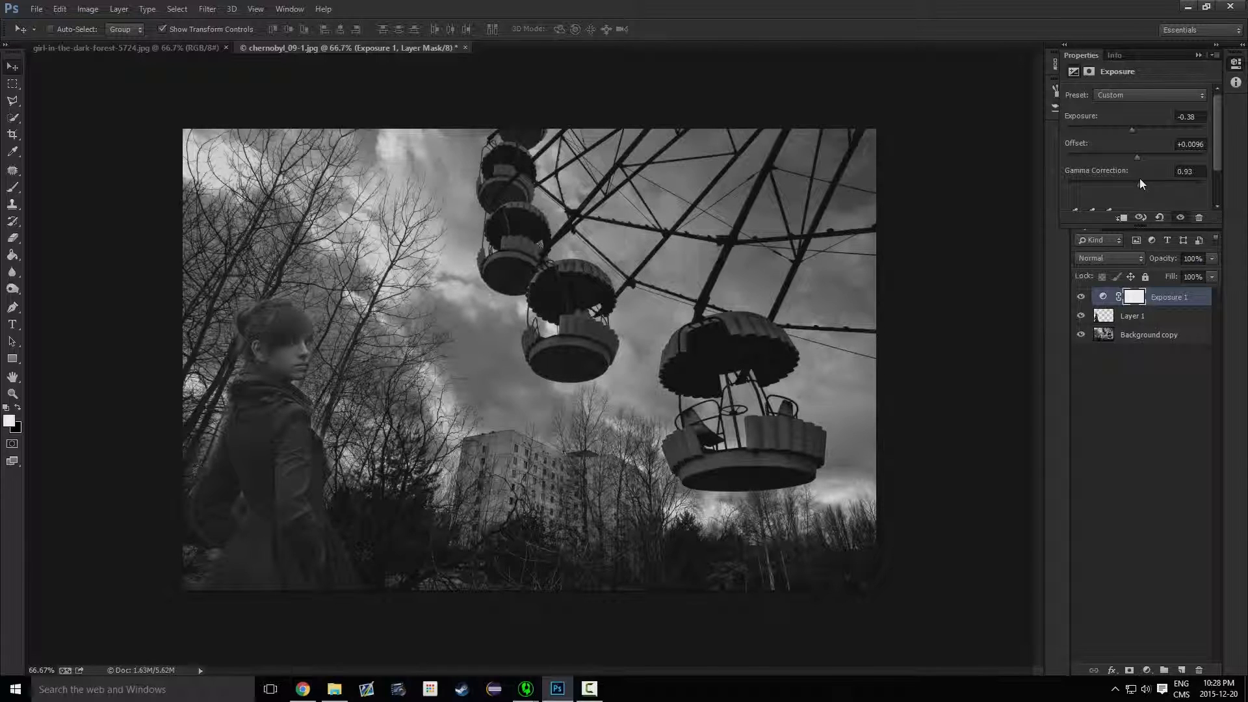
left_click(1122, 435)
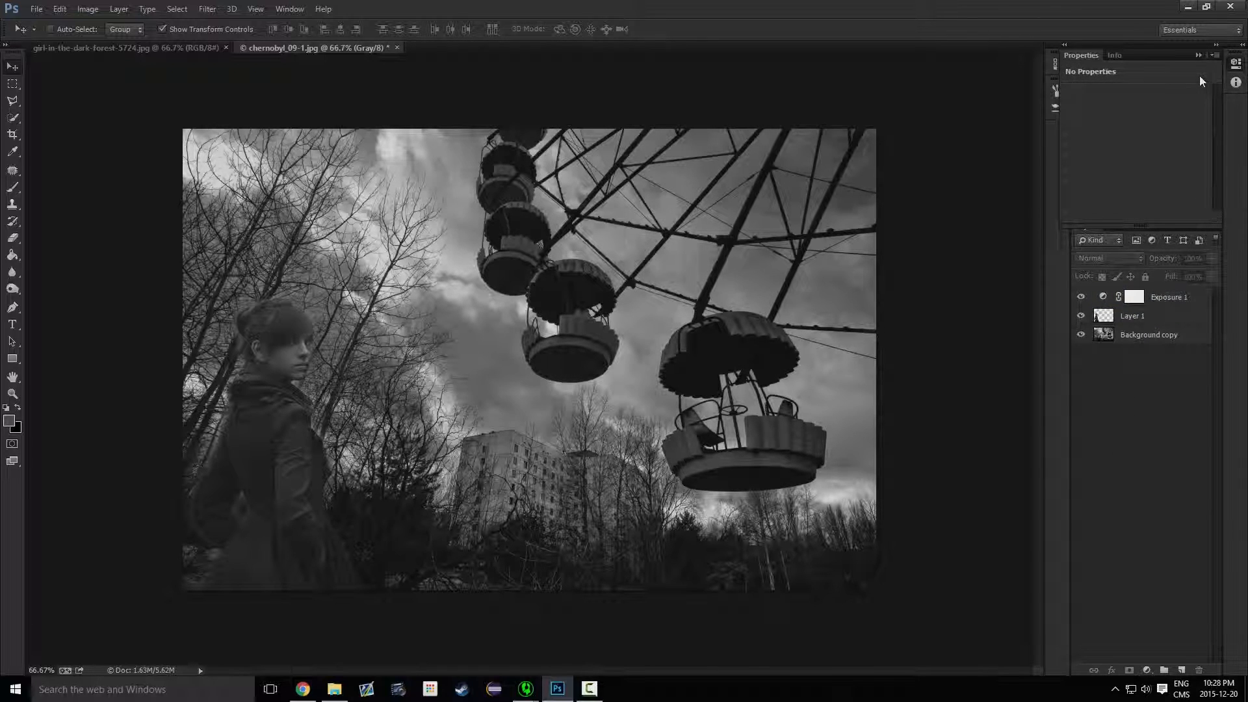
left_click(1198, 52)
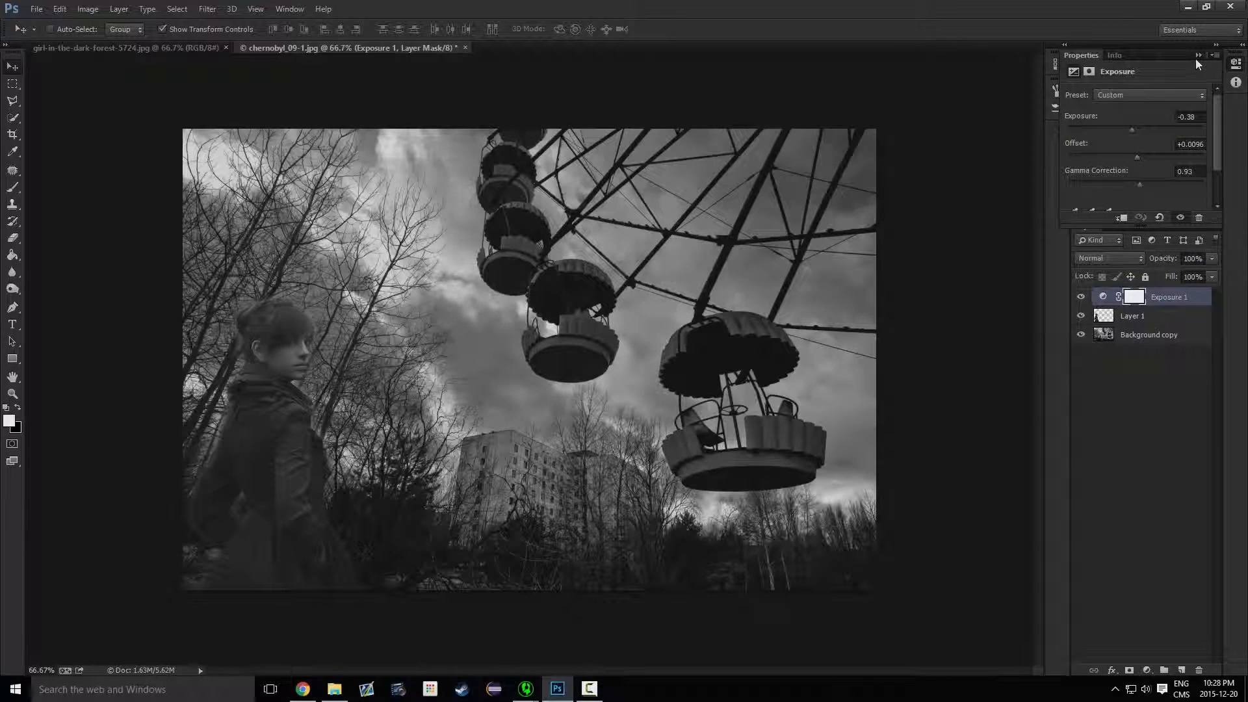
left_click(1198, 59)
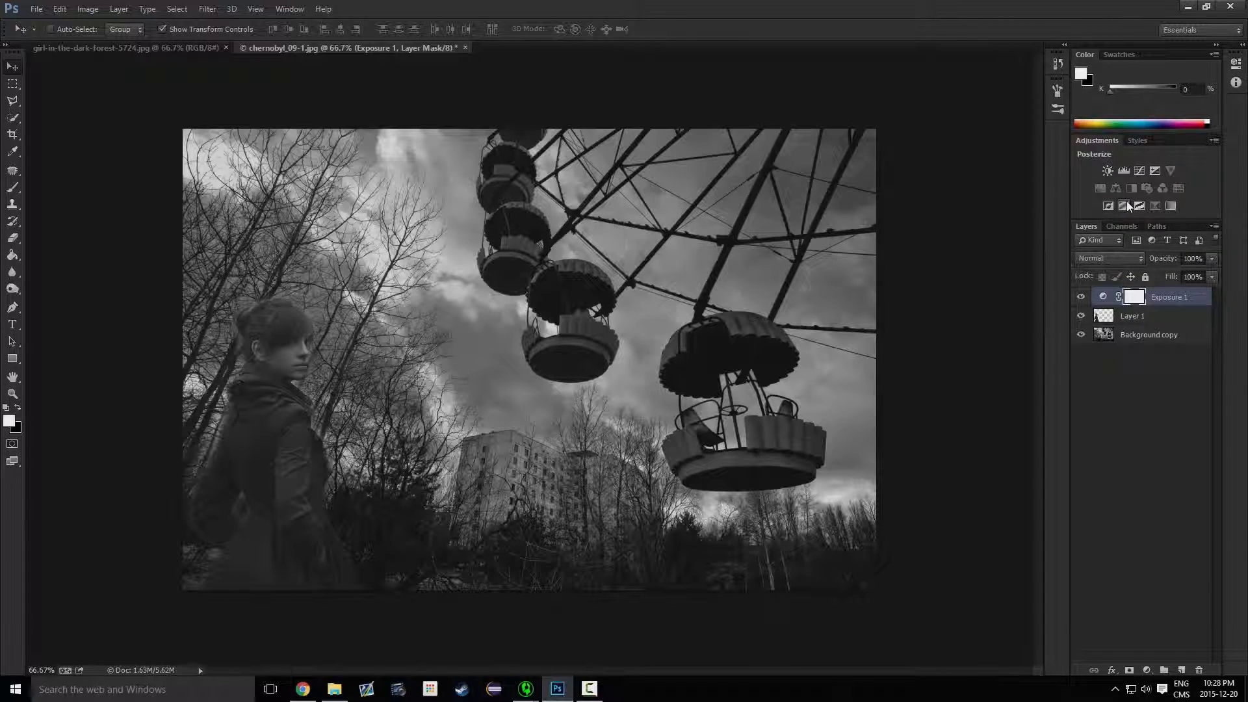
Step: Add a Curves adjustment directly above Layer 1 and bend its curve slightly in the midtones
left_click(1150, 334)
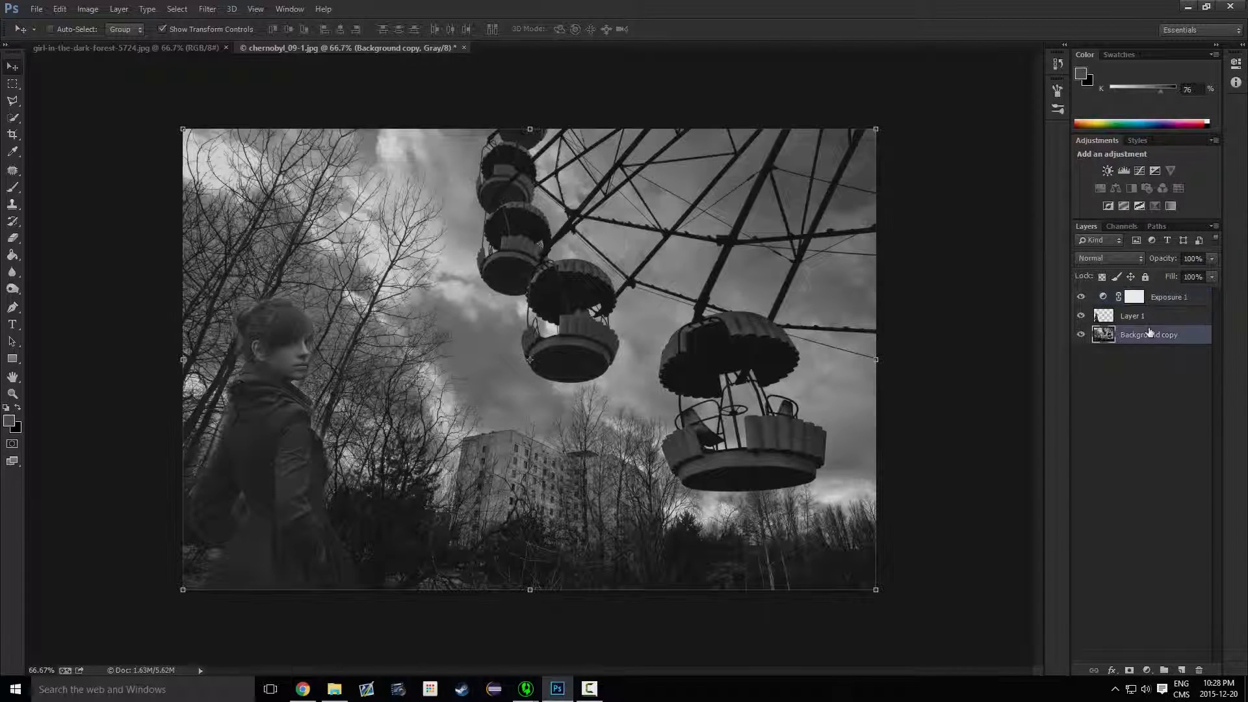
left_click(1118, 317)
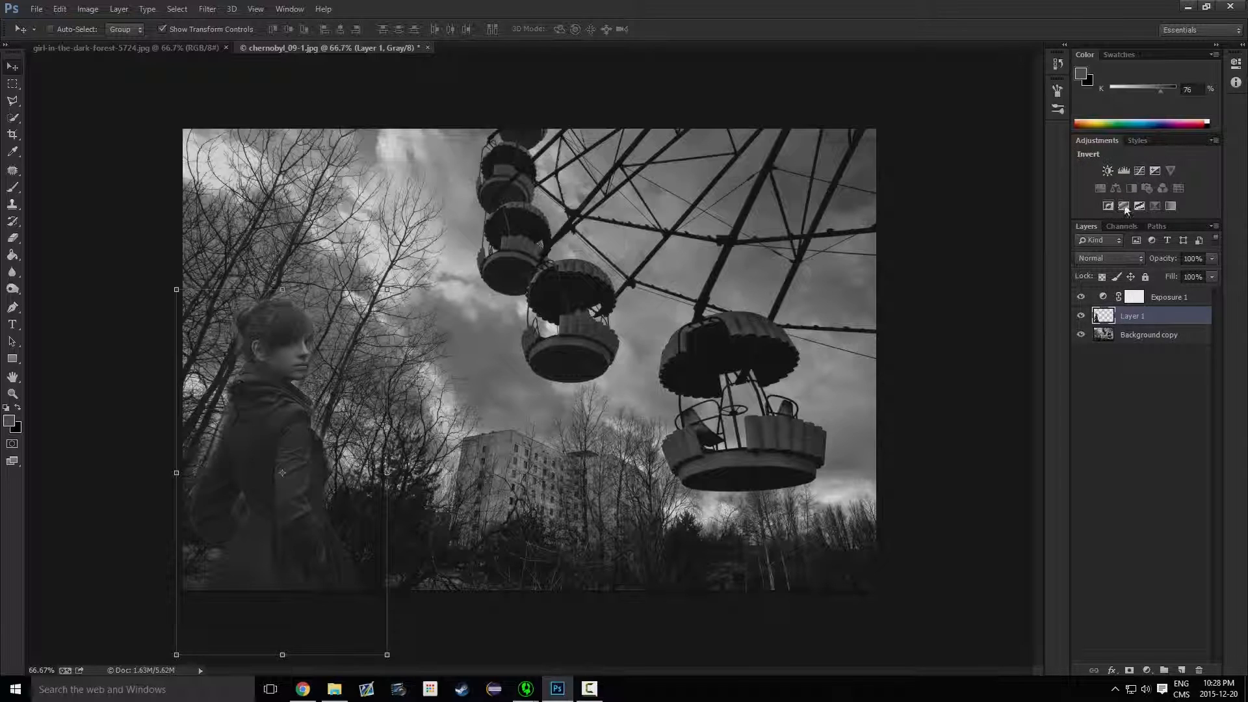
left_click(1124, 170)
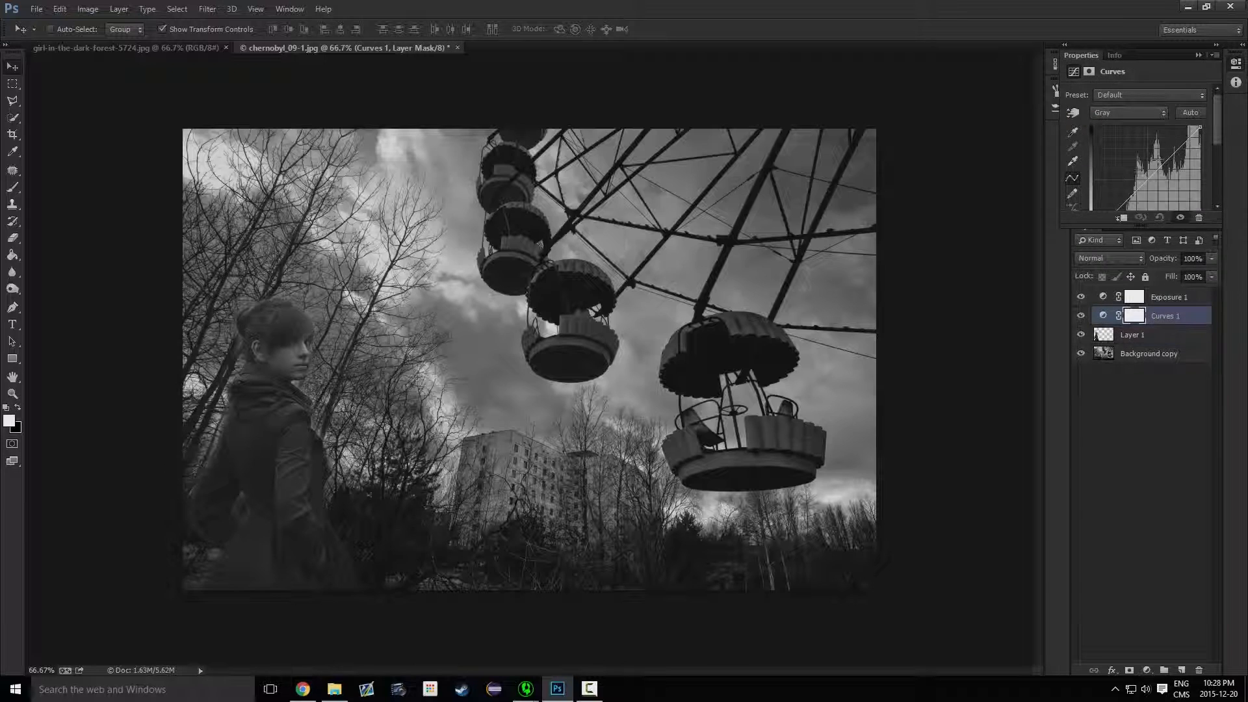
left_click_drag(1155, 172, 1161, 164)
left_click(1199, 56)
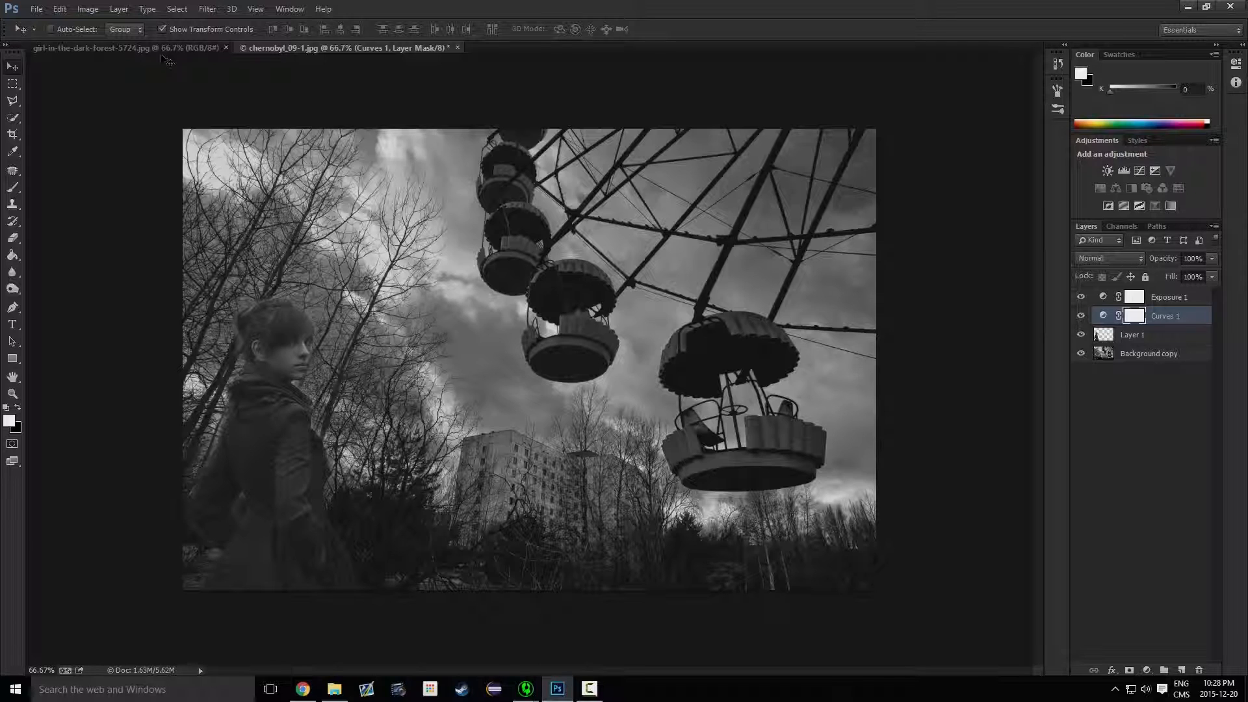
Step: Check the original forest photo, return to chernobyl_09-1.jpg and add a Reveal All layer mask to Layer 1
left_click(160, 51)
left_click(327, 49)
left_click(1111, 338)
left_click(118, 9)
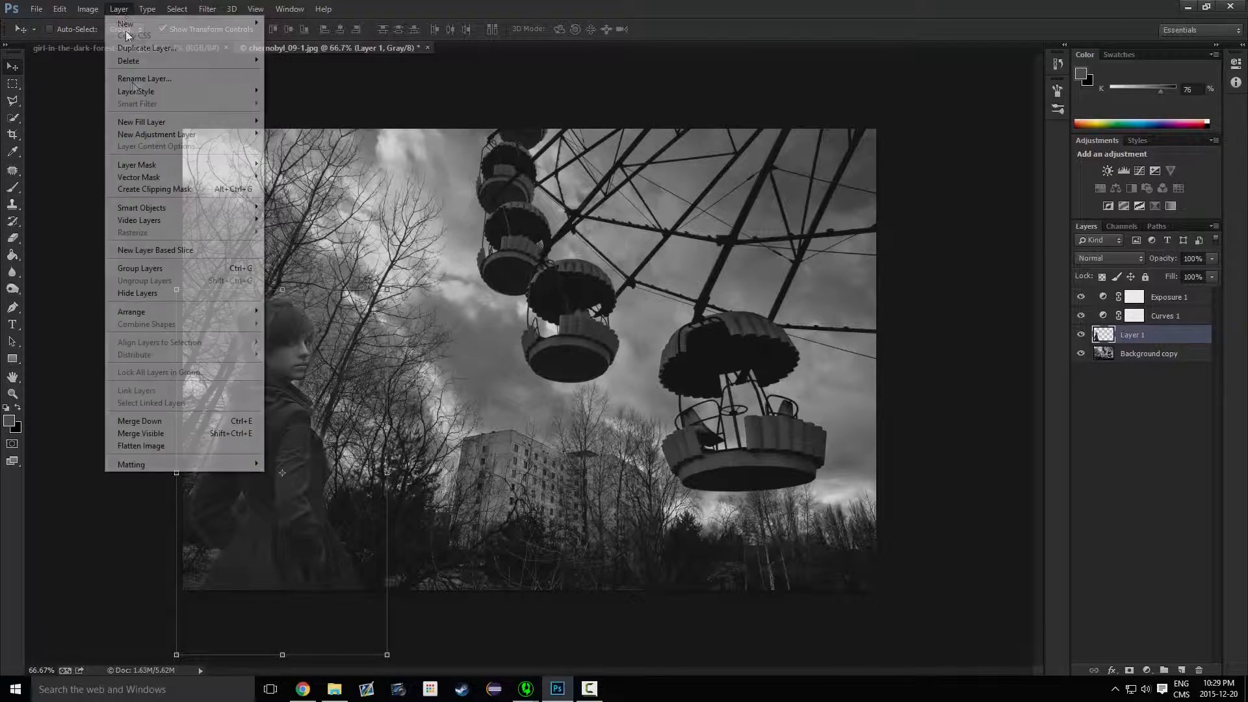
mouse_move(174, 168)
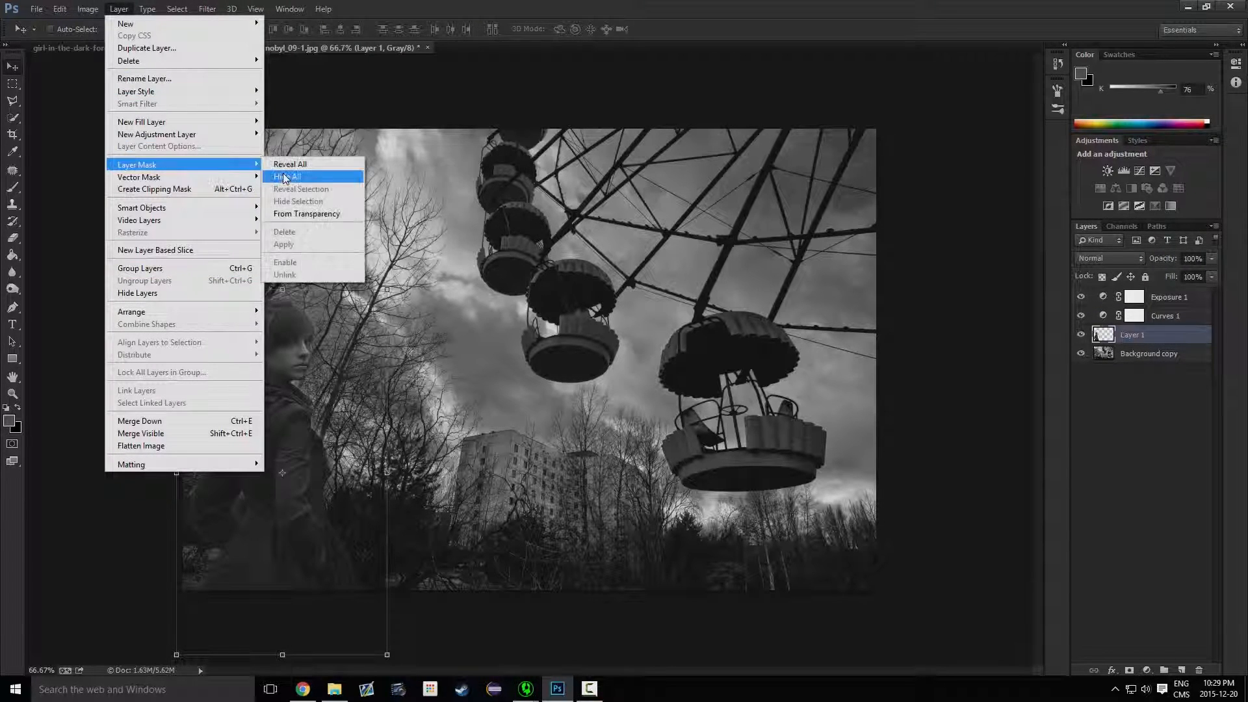
left_click(301, 166)
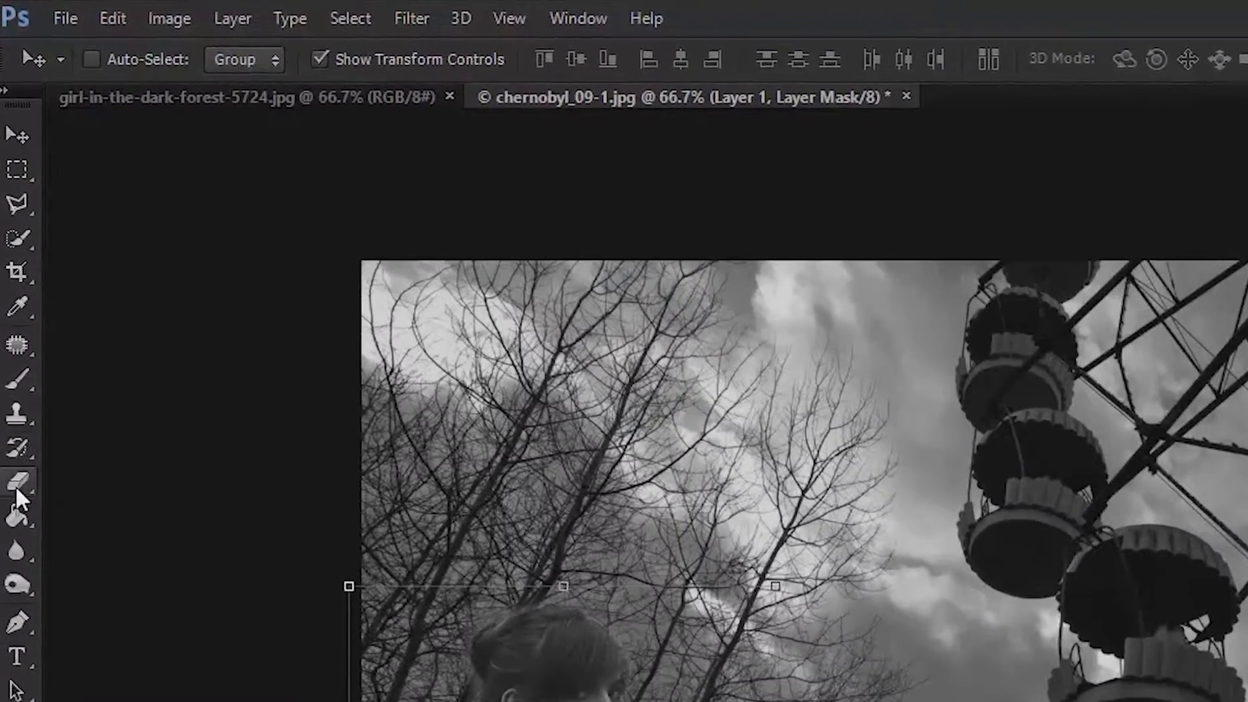
Step: Softly fade the edges of the woman's hair and coat on the mask with a 42 px eraser at 0% hardness and 12% opacity
left_click(16, 489)
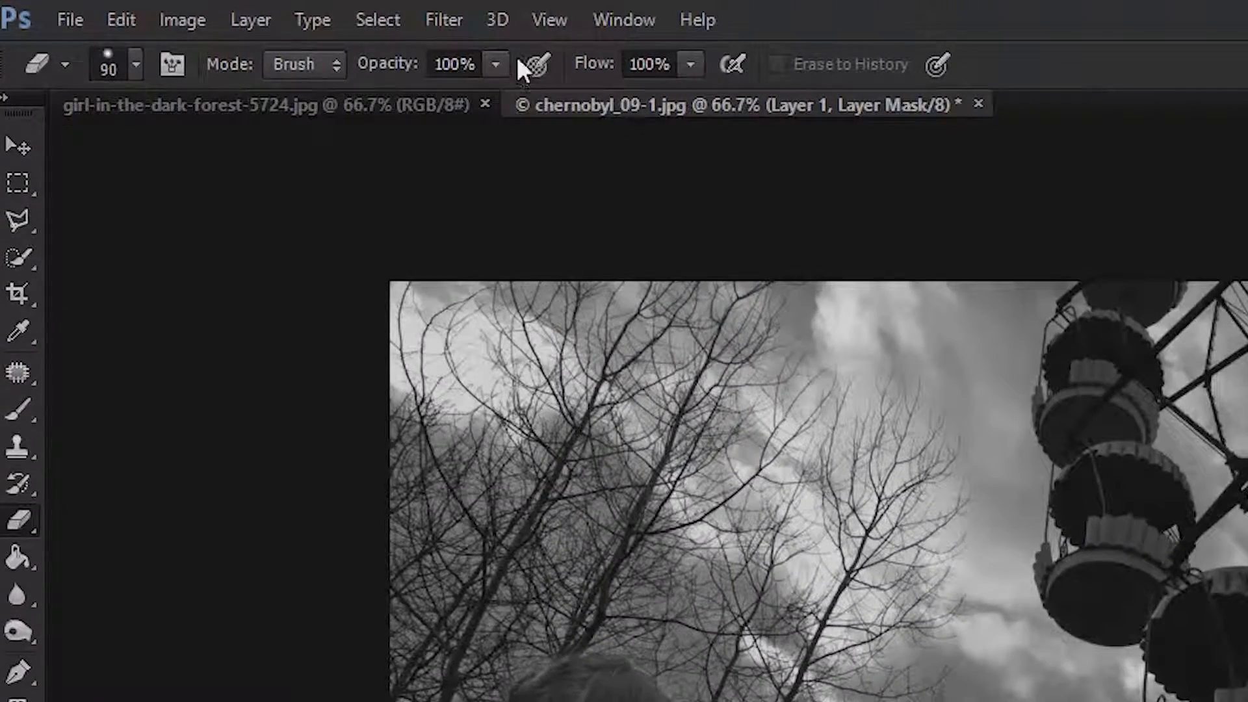
left_click(496, 63)
left_click(369, 102)
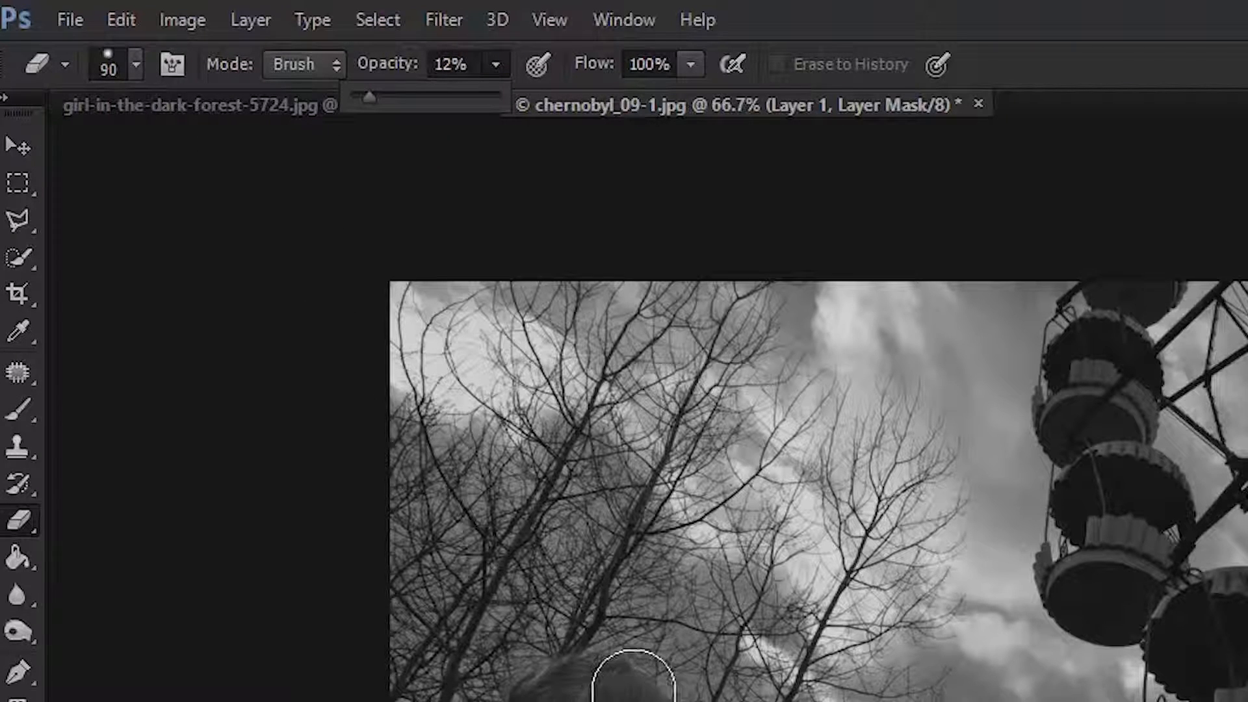
left_click(141, 71)
left_click(141, 71)
left_click_drag(192, 151, 33, 183)
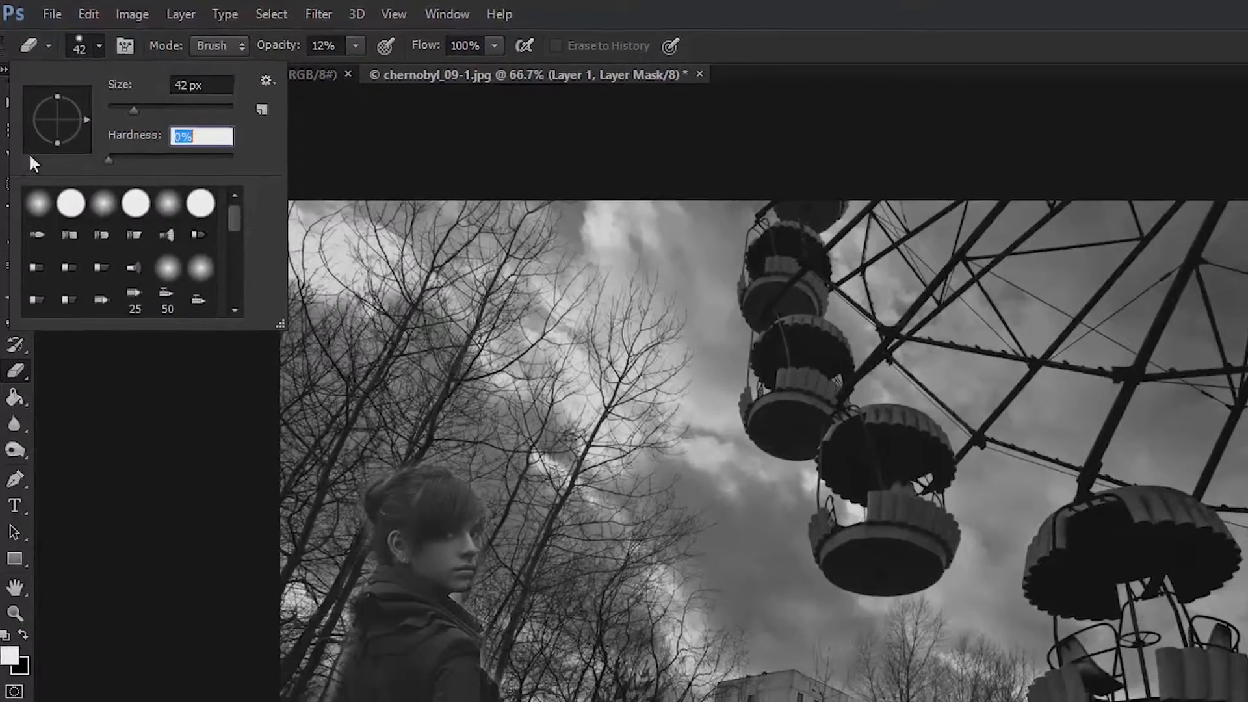
left_click(541, 579)
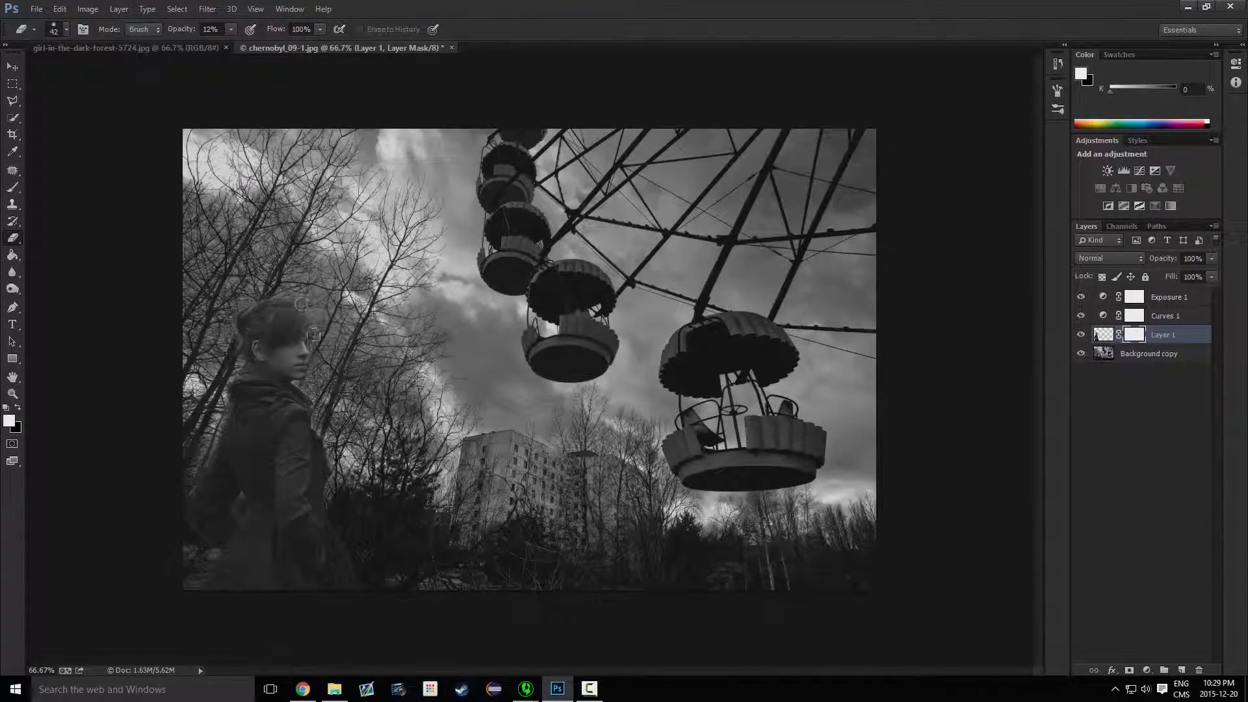
mouse_move(278, 299)
left_mouse_down()
mouse_move(234, 327)
mouse_move(195, 510)
mouse_move(217, 546)
mouse_move(200, 590)
mouse_move(189, 554)
left_mouse_up()
mouse_move(313, 528)
left_mouse_down()
mouse_move(357, 591)
mouse_move(323, 529)
mouse_move(324, 481)
mouse_move(295, 390)
left_mouse_up()
mouse_move(238, 355)
left_mouse_down()
mouse_move(235, 311)
mouse_move(264, 300)
mouse_move(294, 321)
mouse_move(248, 313)
mouse_move(248, 381)
mouse_move(208, 547)
mouse_move(240, 488)
mouse_move(237, 522)
mouse_move(236, 496)
mouse_move(243, 505)
left_mouse_up()
Step: Try erasing the woman's head on the mask at 71% eraser opacity and undo the stroke
left_click(230, 29)
left_click_drag(271, 50, 273, 51)
mouse_move(298, 327)
left_mouse_down()
mouse_move(313, 355)
mouse_move(287, 321)
mouse_move(251, 351)
mouse_move(293, 377)
mouse_move(276, 333)
left_mouse_up()
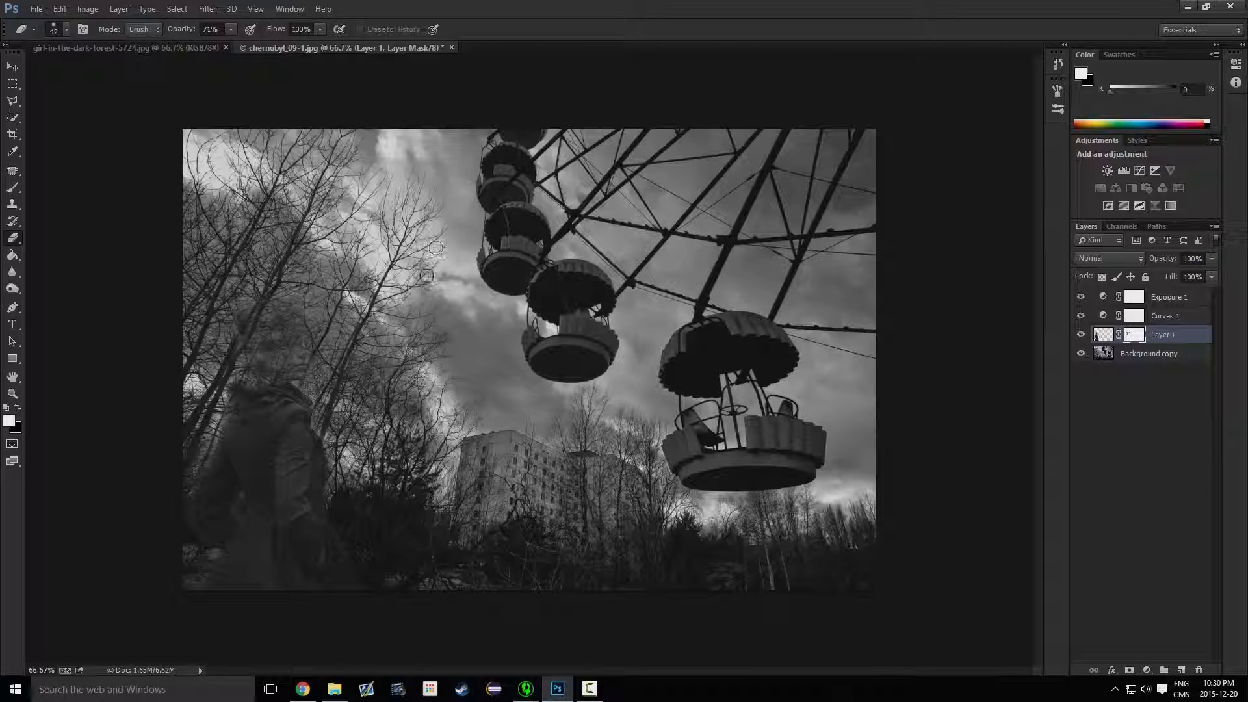
key("ctrl+z")
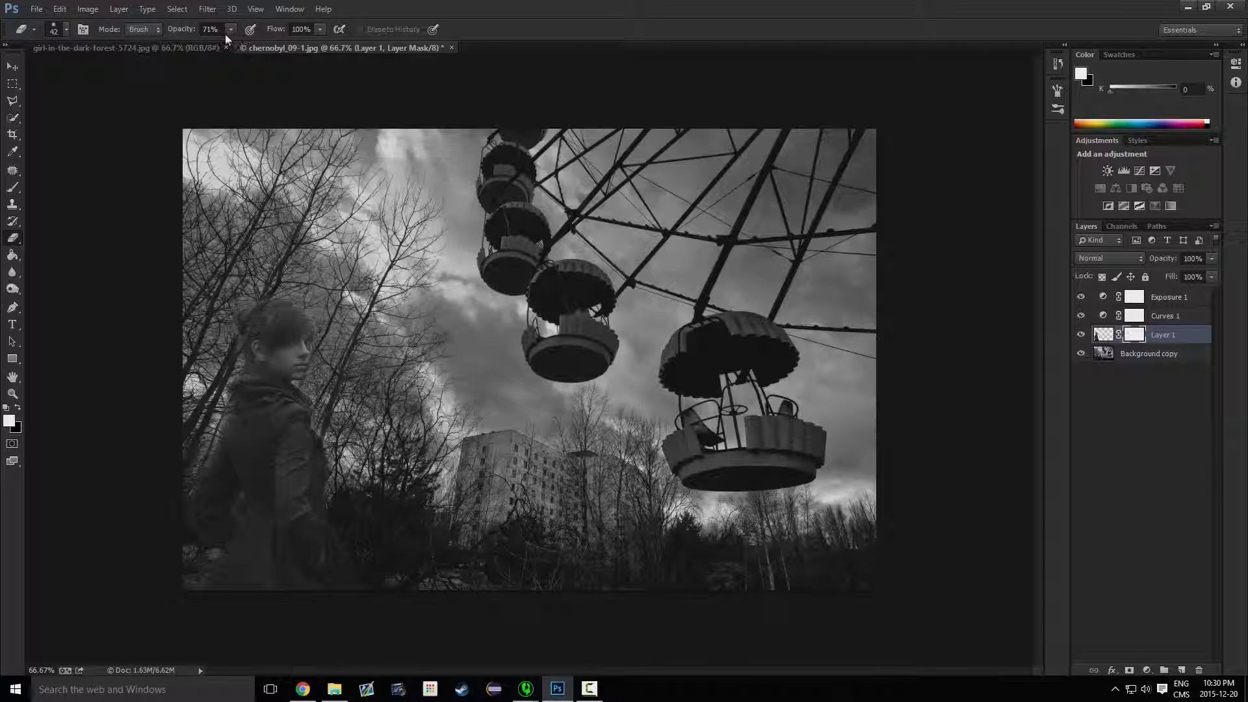
Step: Try fading the whole woman with a 375 px eraser at 41% opacity and 0% hardness, and undo the stroke
left_click(230, 30)
left_click(63, 32)
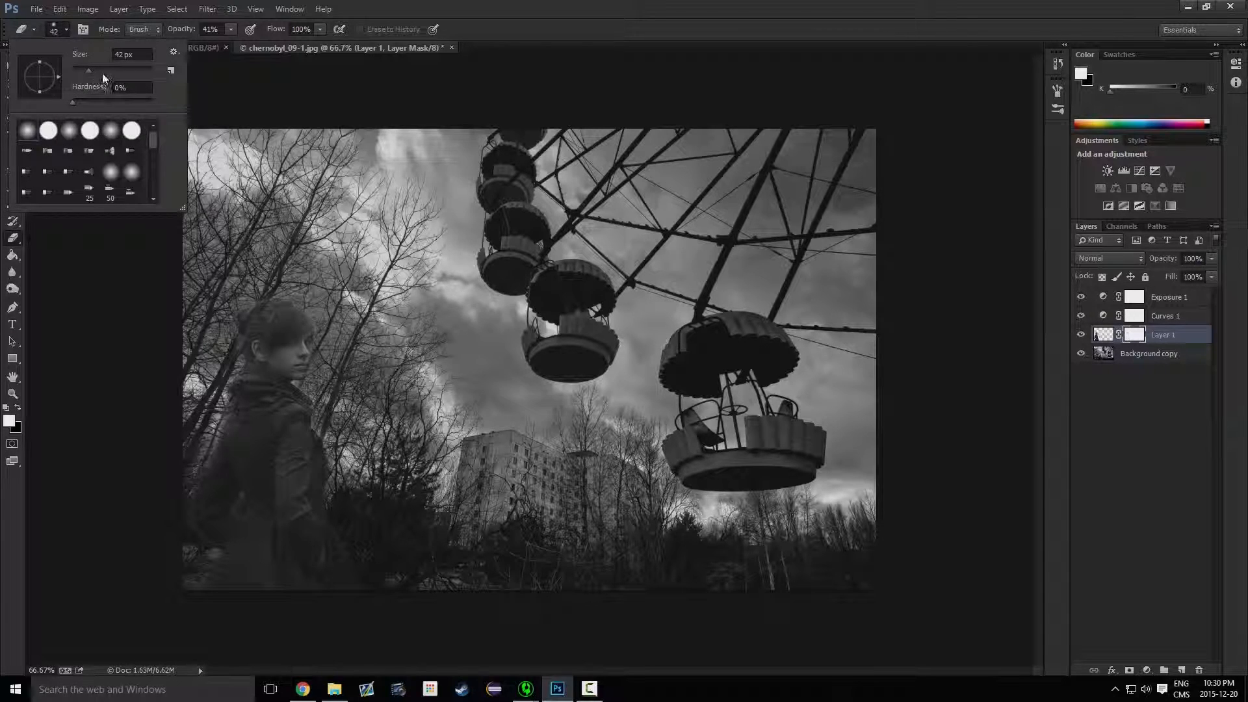
left_click_drag(104, 66, 123, 72)
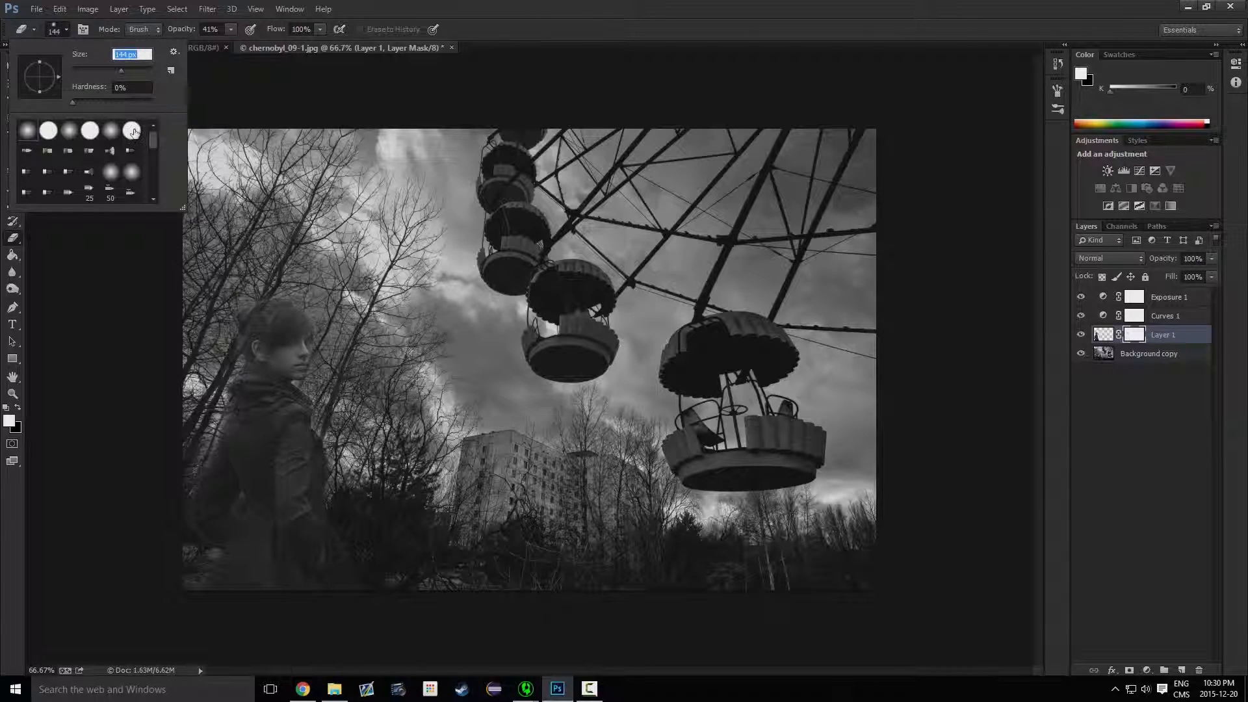
left_click_drag(146, 69, 139, 69)
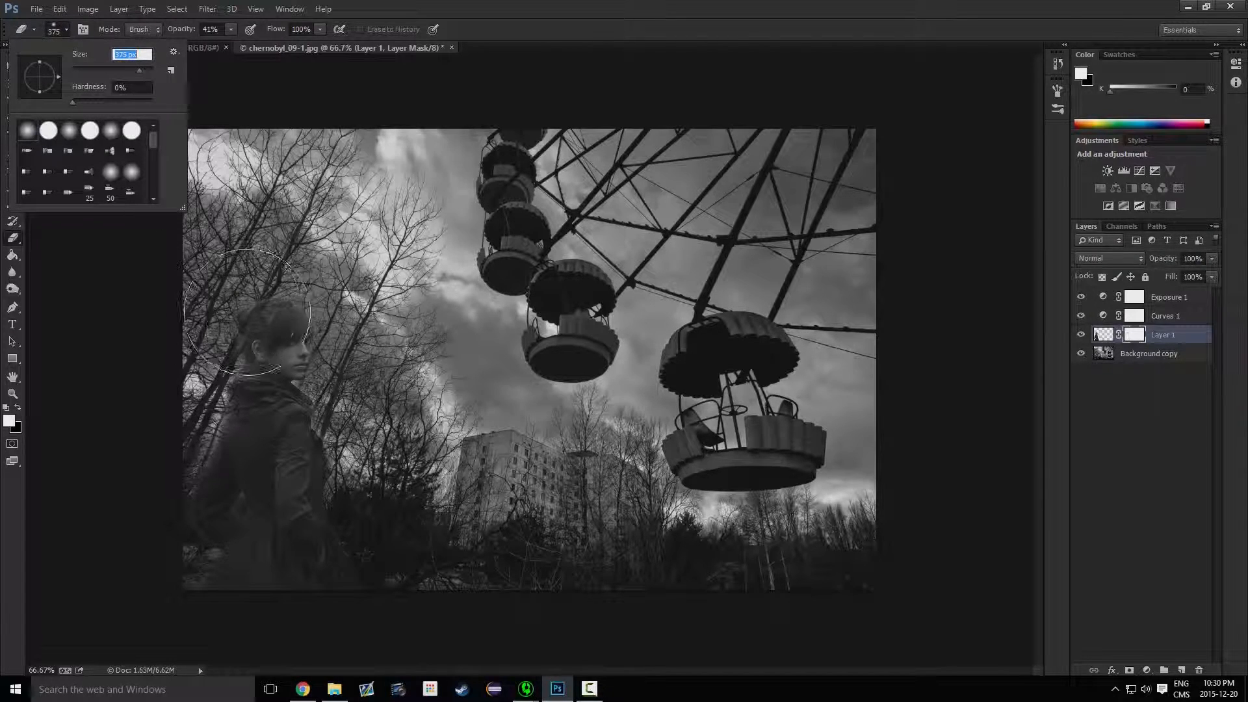
left_click(269, 329)
mouse_move(269, 329)
left_mouse_down()
mouse_move(270, 460)
mouse_move(303, 642)
left_mouse_up()
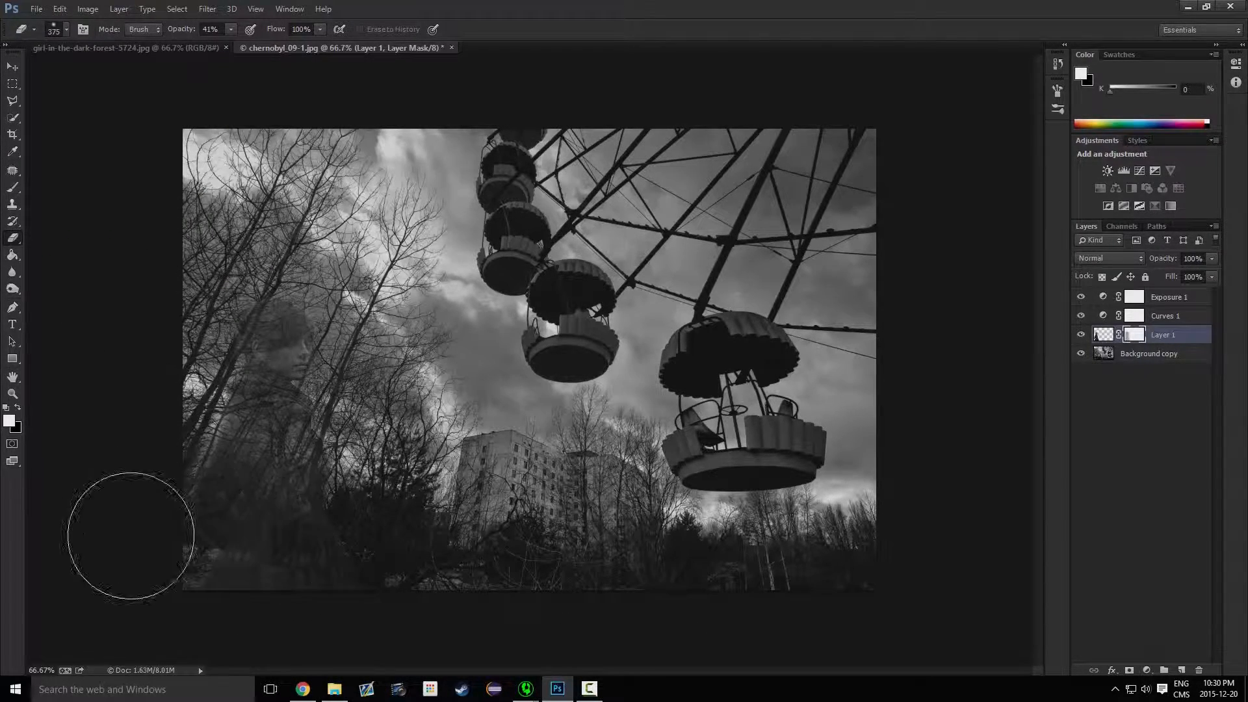
key("ctrl+z")
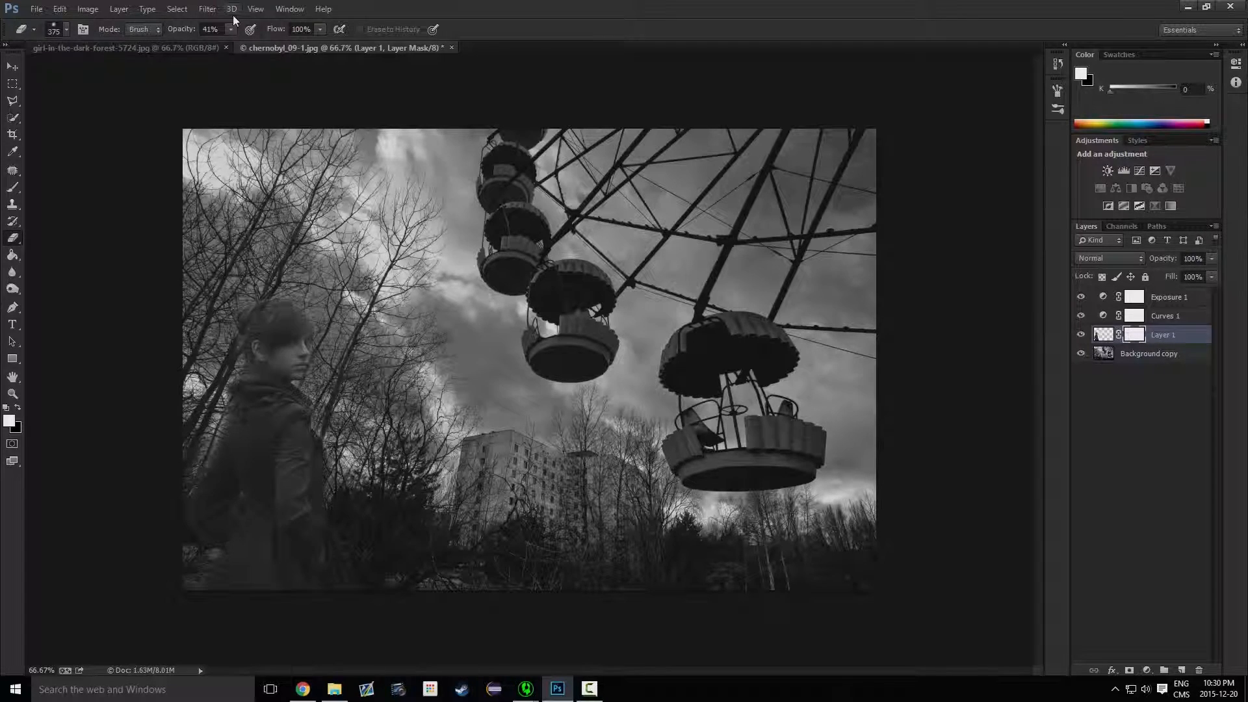
Step: Try fading the woman from head to coat with the large eraser at 24% opacity
left_click(220, 30)
key("Return")
mouse_move(266, 292)
left_mouse_down()
mouse_move(274, 273)
mouse_move(280, 458)
mouse_move(320, 611)
left_mouse_up()
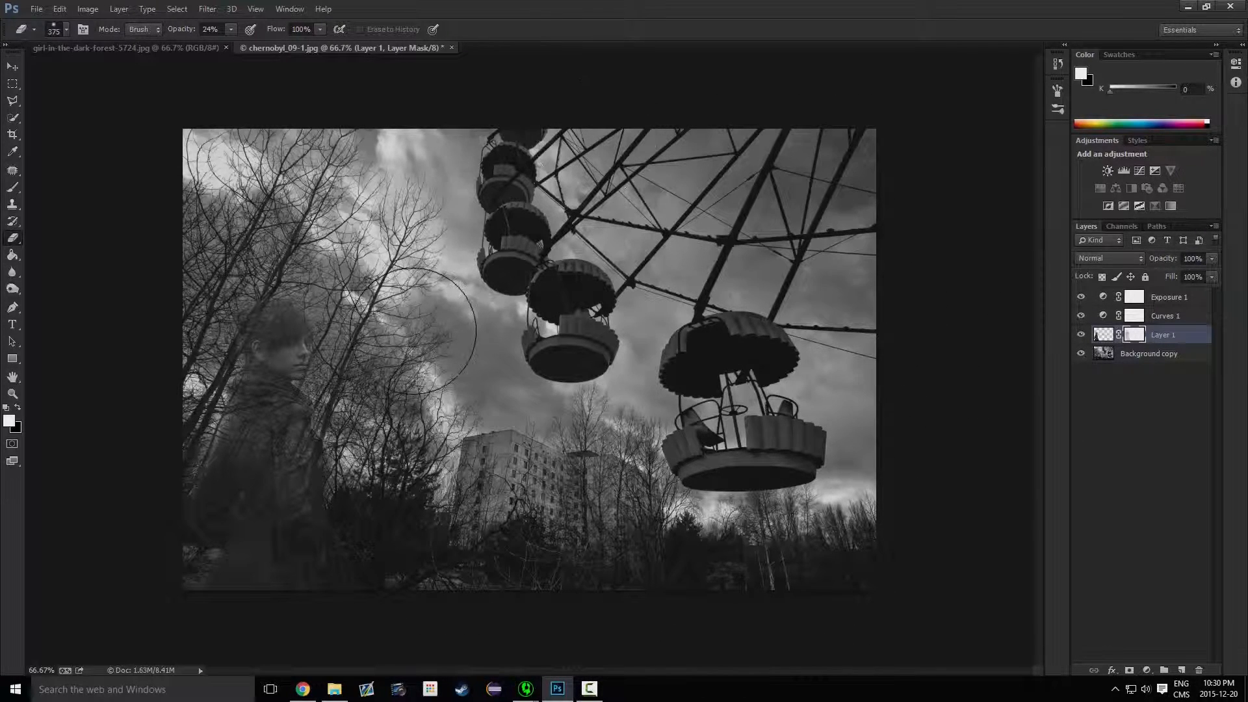
Step: Set the eraser to 11% opacity, 8 px size and 54% hardness for fine work on the woman's mask
left_click(231, 29)
left_click(224, 46)
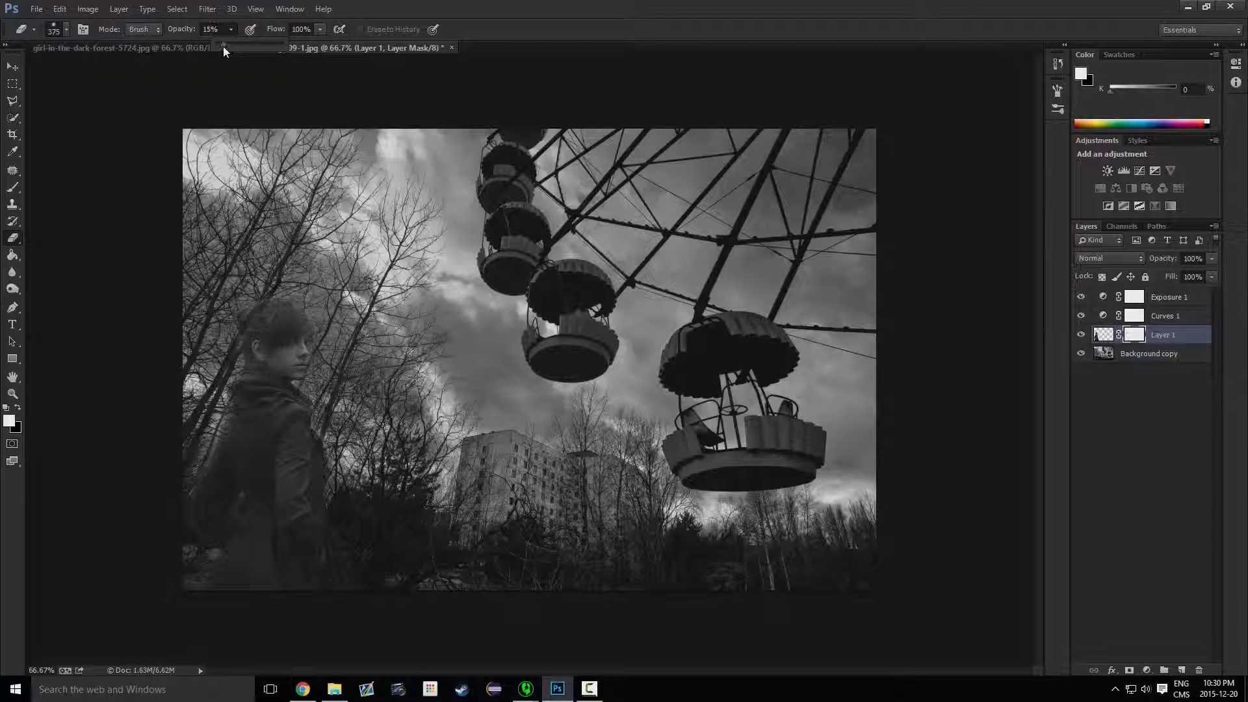
left_click(255, 292)
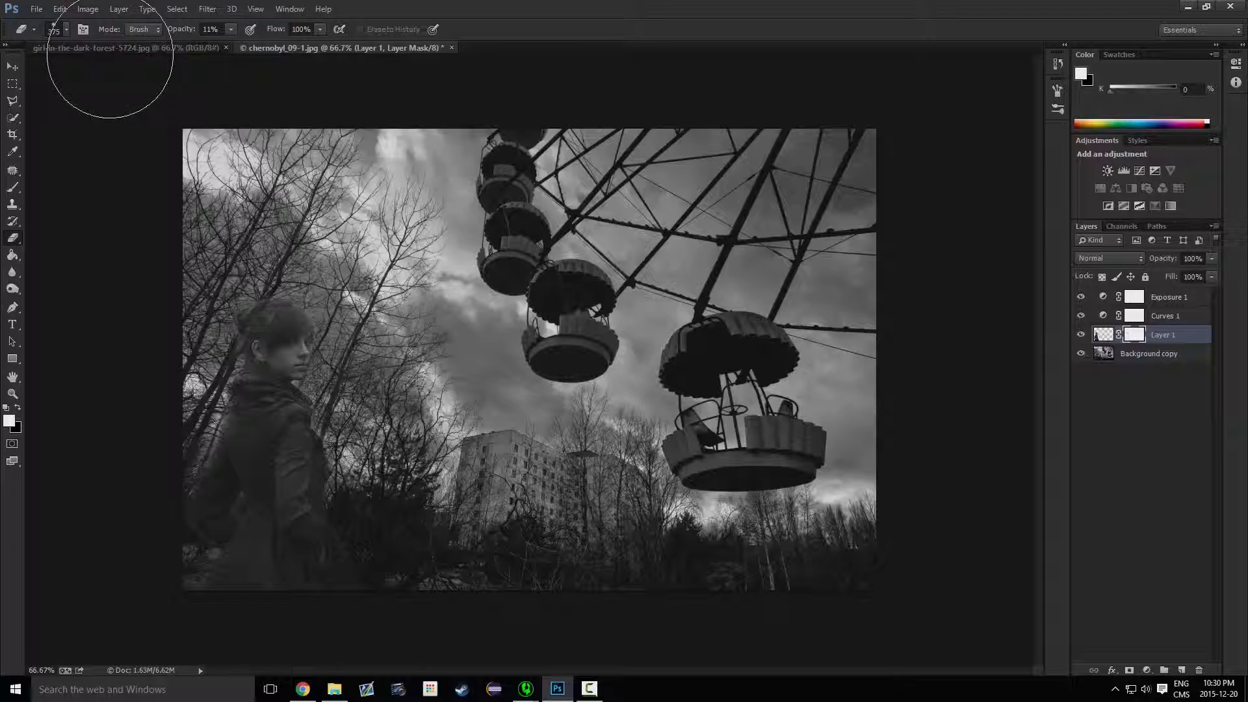
left_click(69, 35)
left_click(65, 32)
left_click(83, 69)
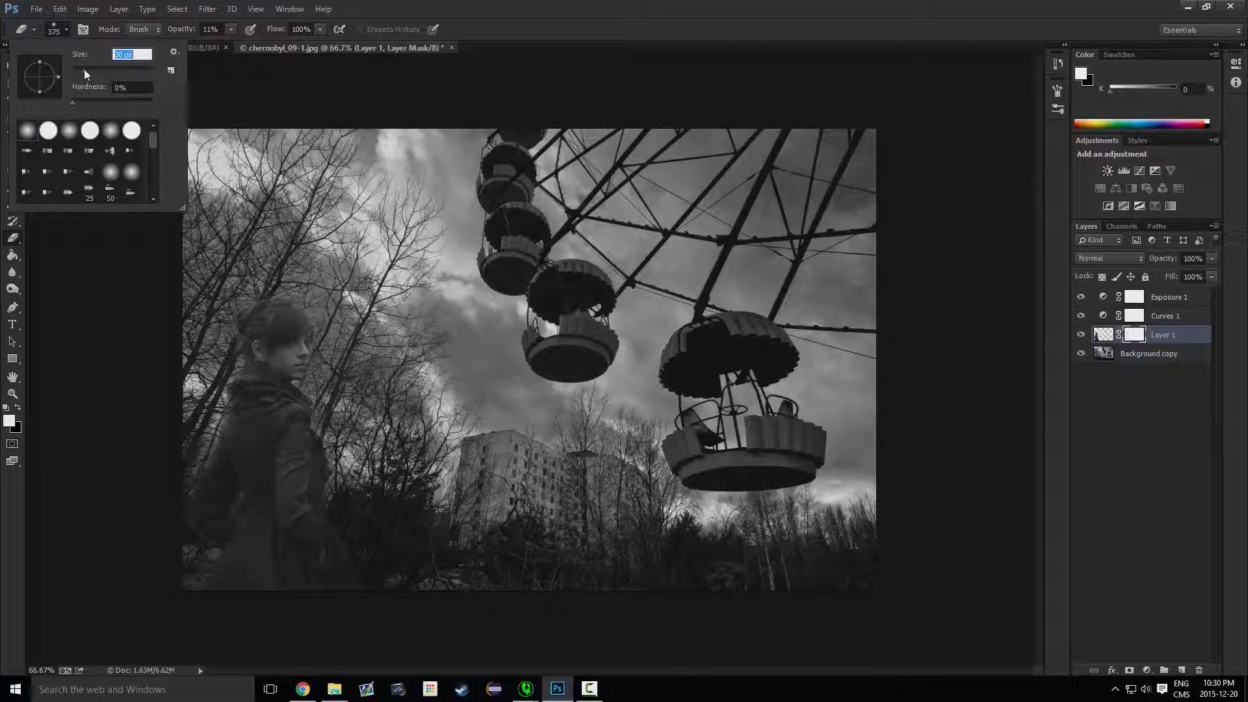
left_click_drag(80, 68, 75, 68)
left_click_drag(80, 104, 115, 101)
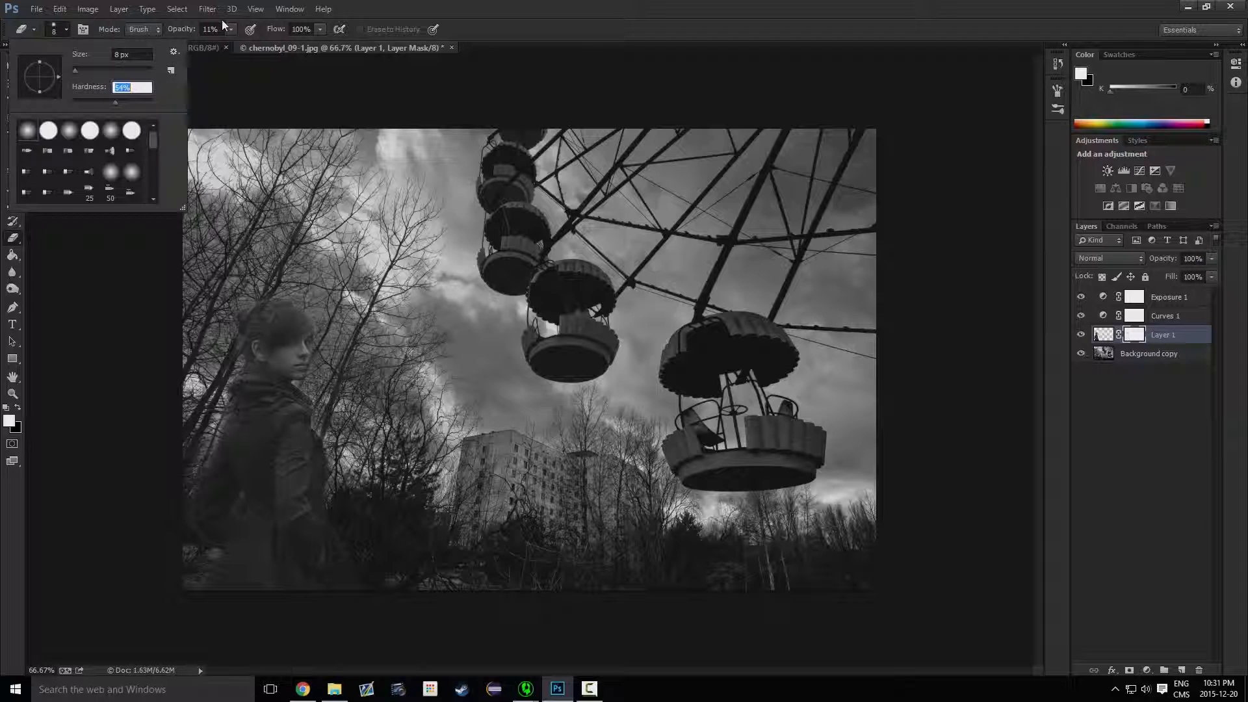
left_click(276, 201)
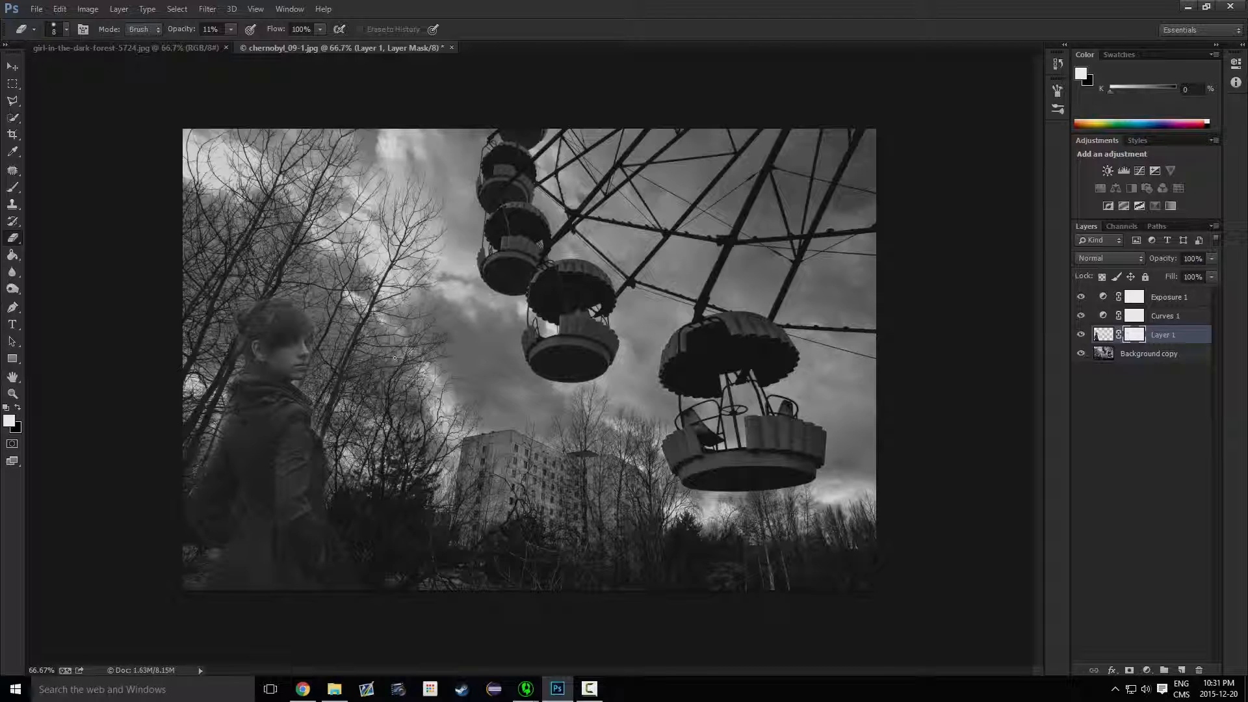
Step: Nudge the masked woman on Layer 1 a few pixels left and down within the photo
left_click(12, 67)
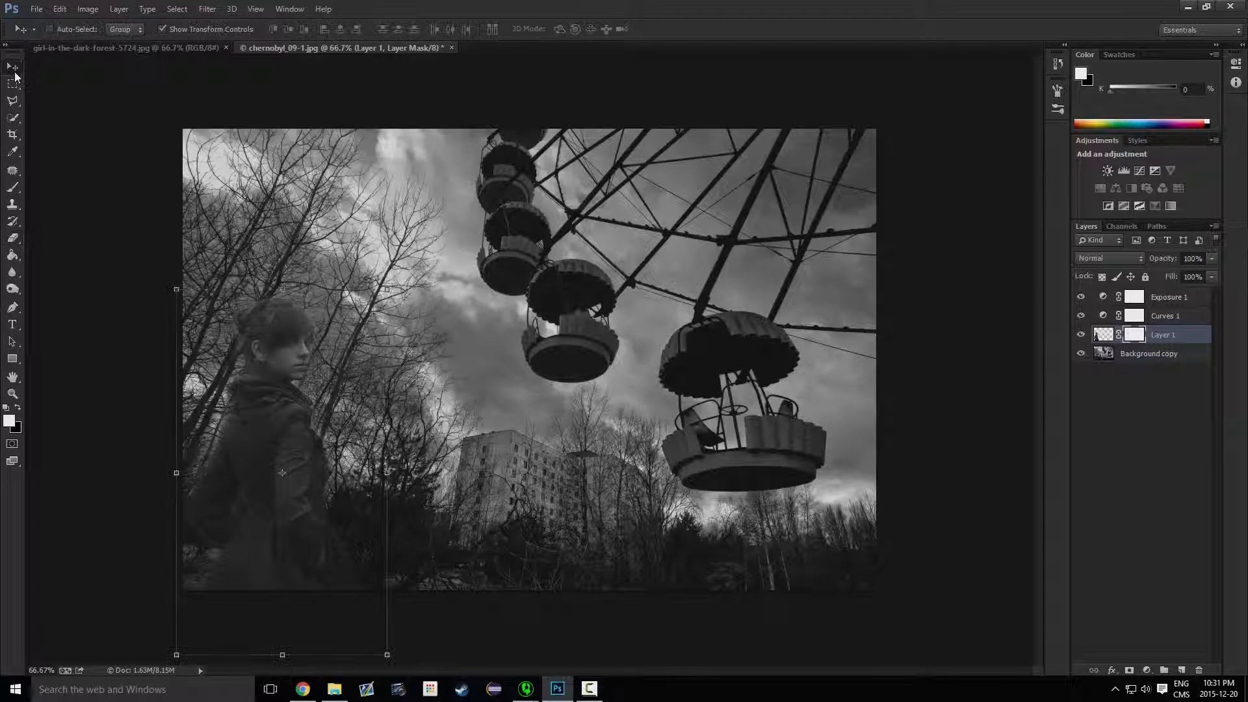
key("Down")
key("Down")
key("Down")
key("Left")
key("Left")
key("Left")
key("Left")
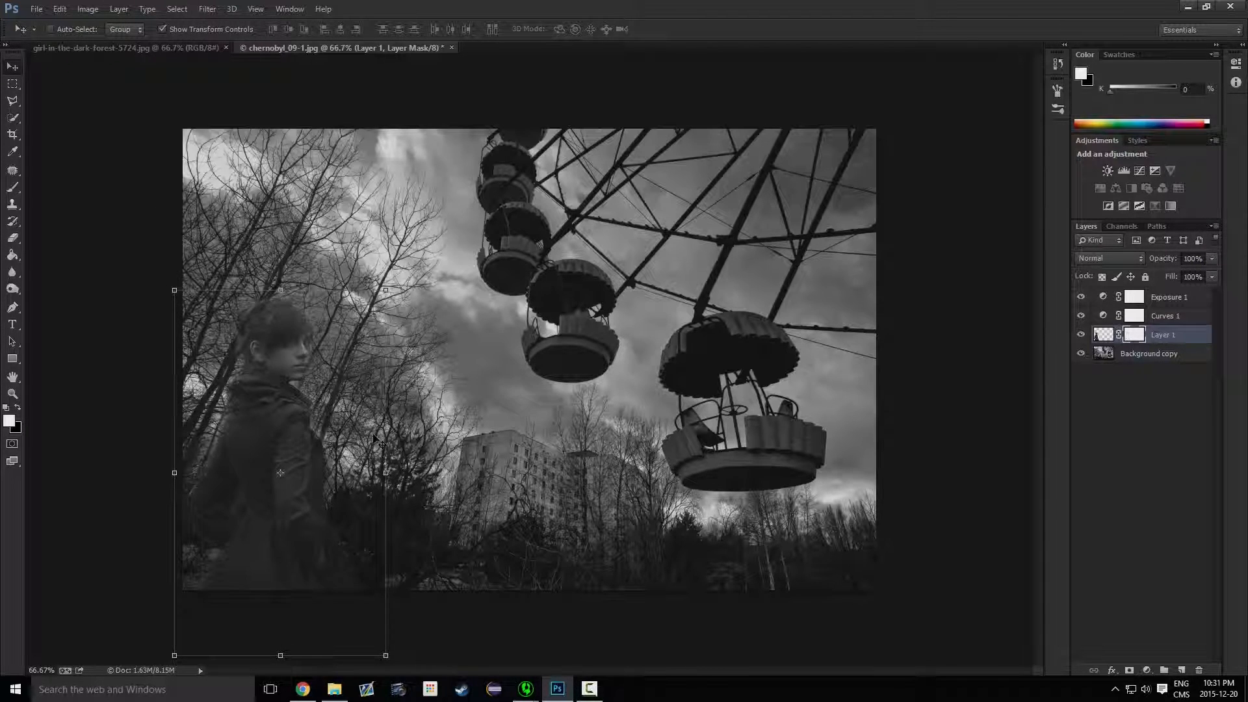
key("Left")
key("Left")
key("Left")
key("Left")
key("Left")
key("Left")
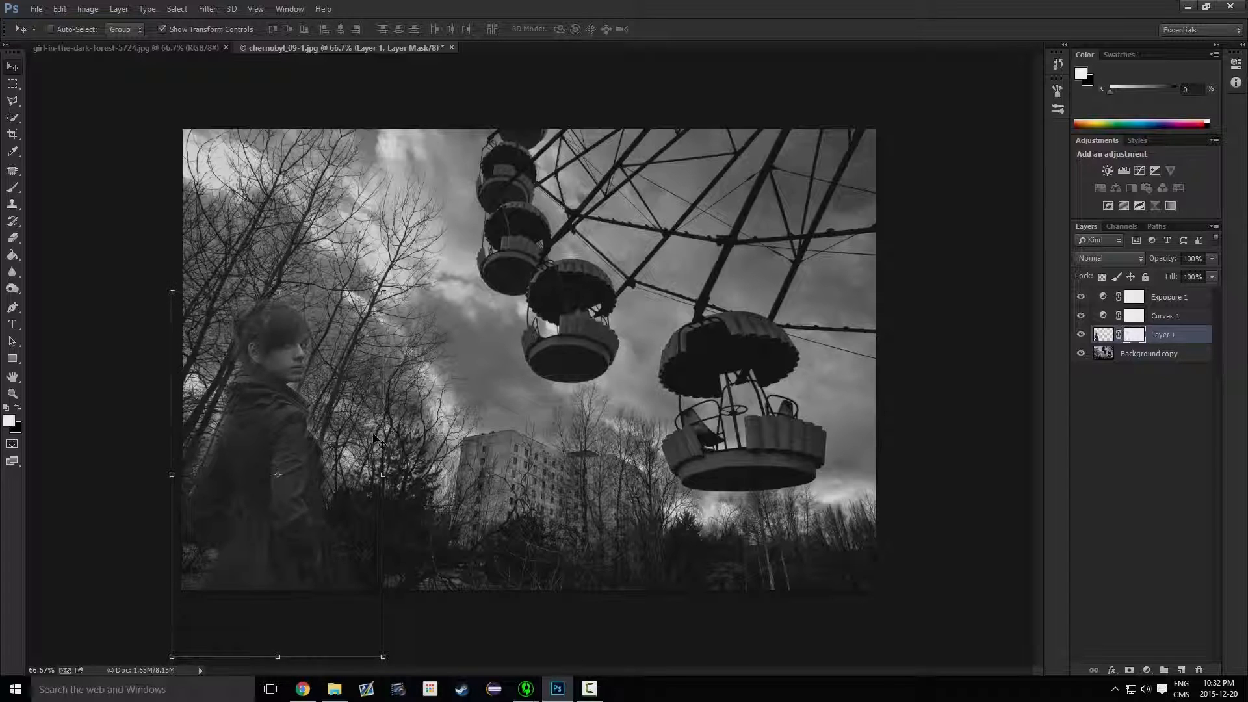
key("Down")
key("Down")
key("Down")
key("Down")
key("Down")
key("Down")
key("Down")
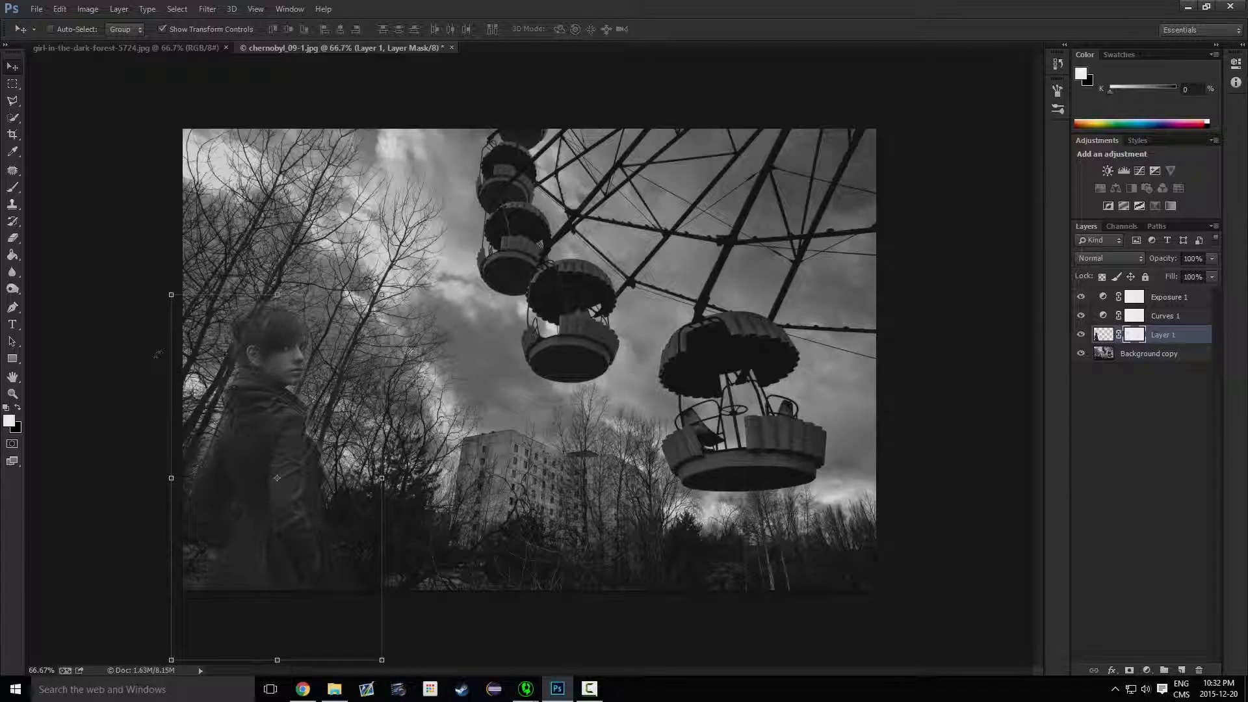
Step: Enlarge the woman from her upper-right corner until she fills nearly the full height of the photo, and apply the transform
left_click_drag(381, 294, 491, 238)
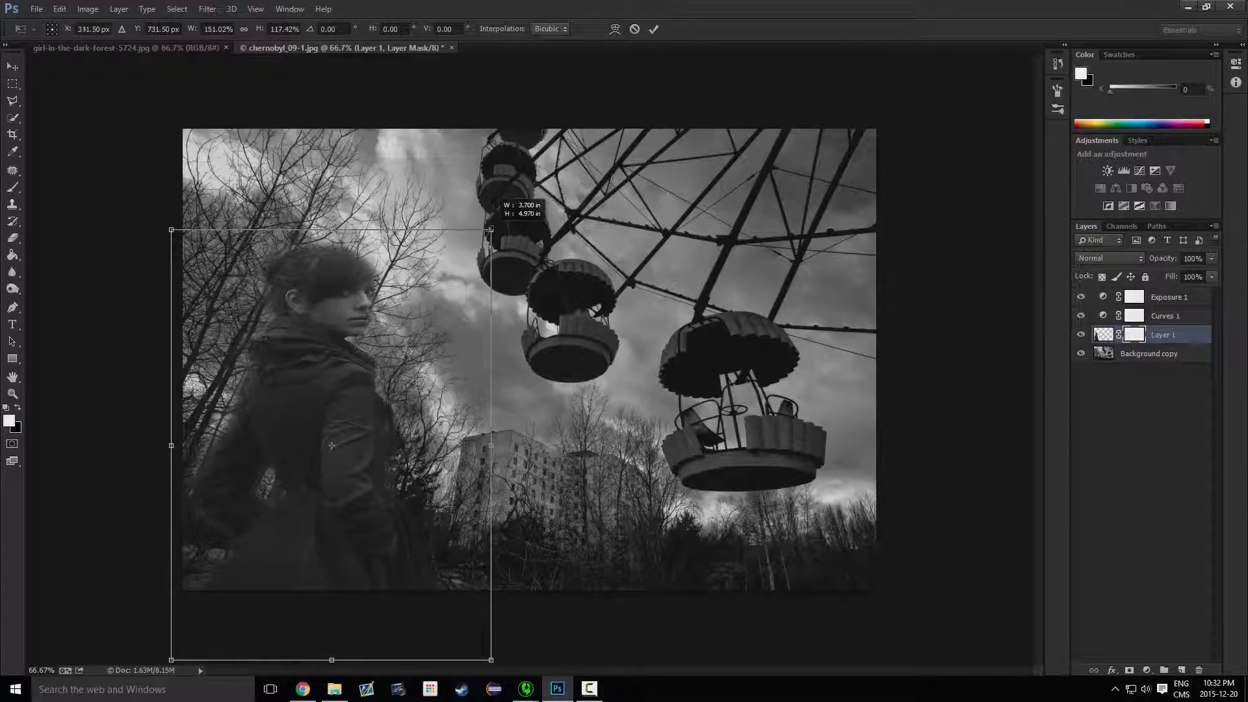
key("ctrl+z")
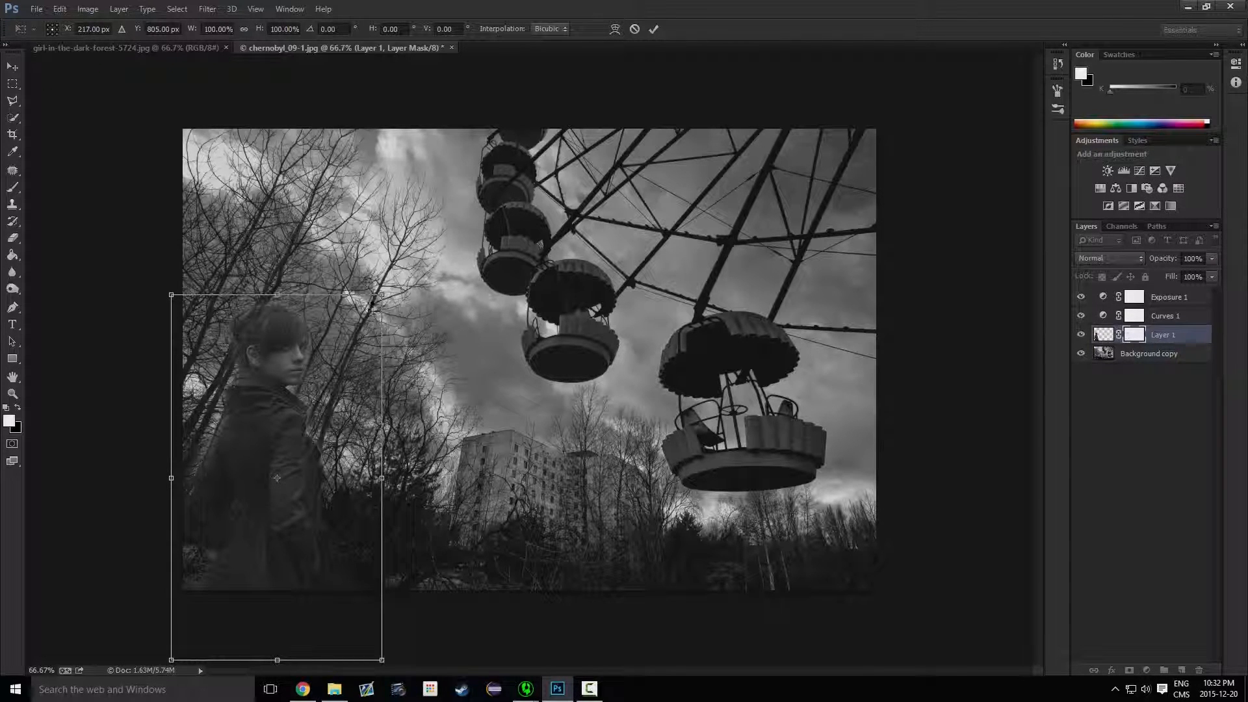
left_click_drag(387, 284, 599, 194)
left_click(655, 27)
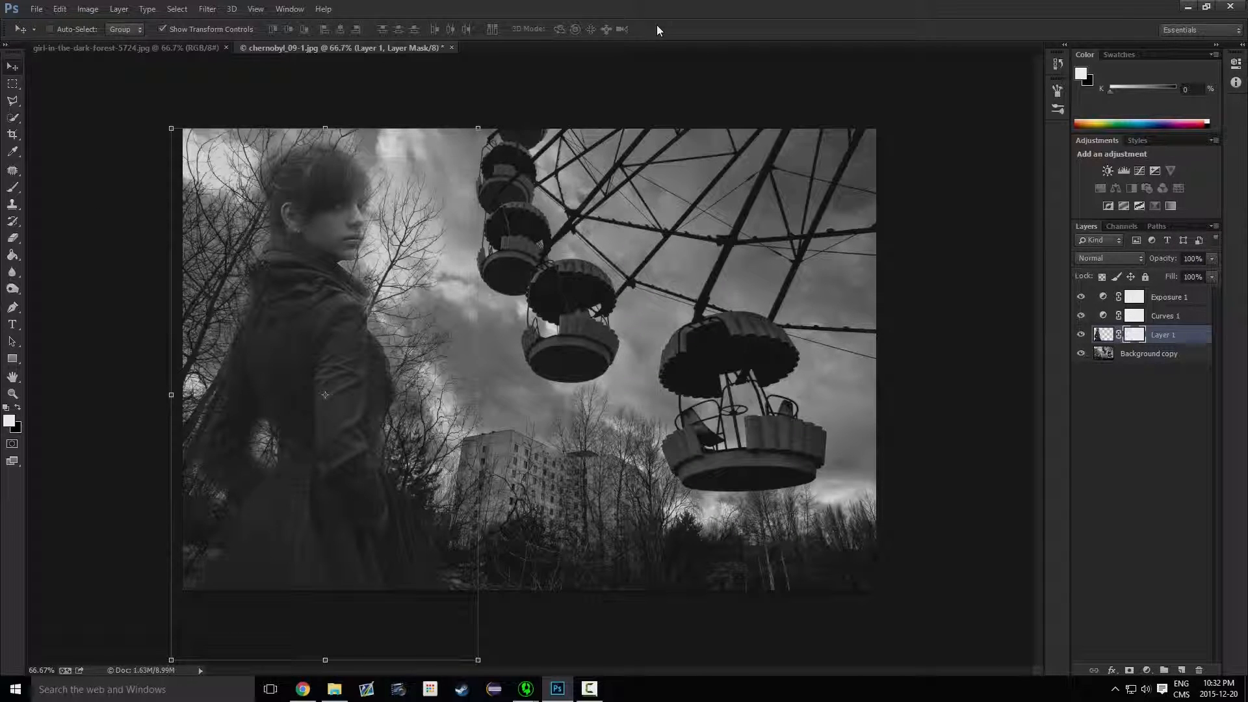
Step: Shift the enlarged woman very slightly down and left, and hide the transform controls
left_click_drag(284, 222, 283, 223)
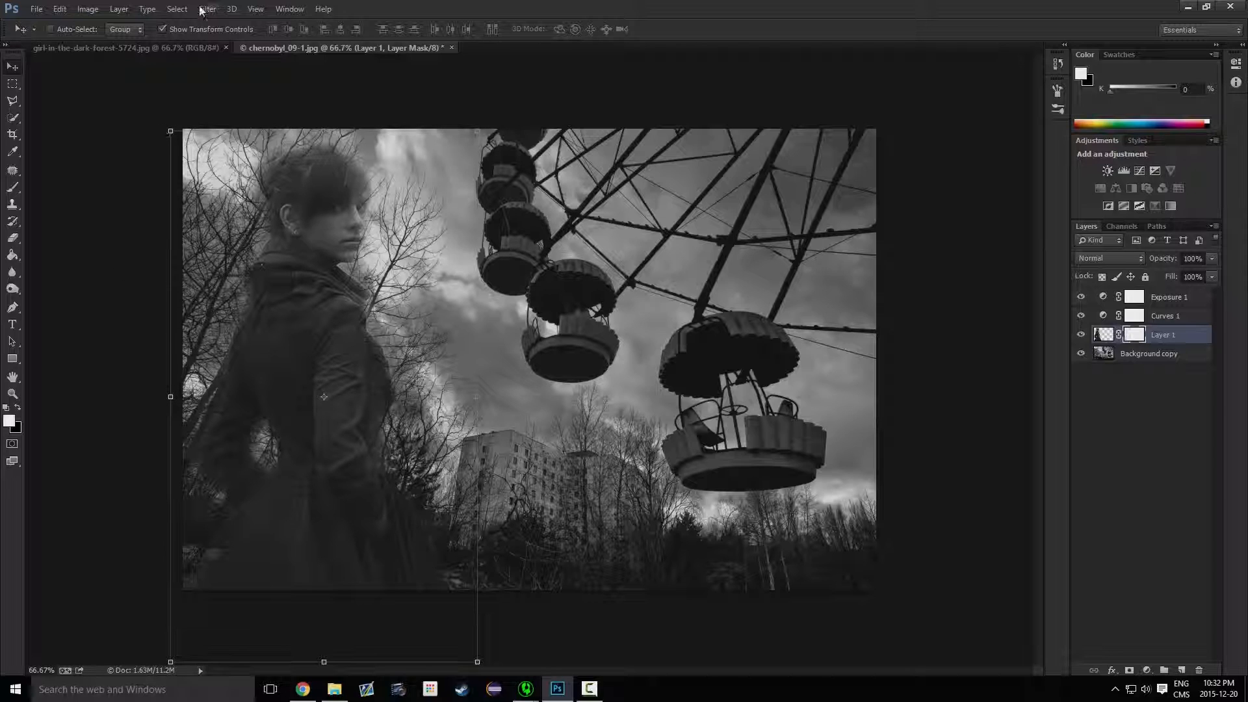
left_click(167, 29)
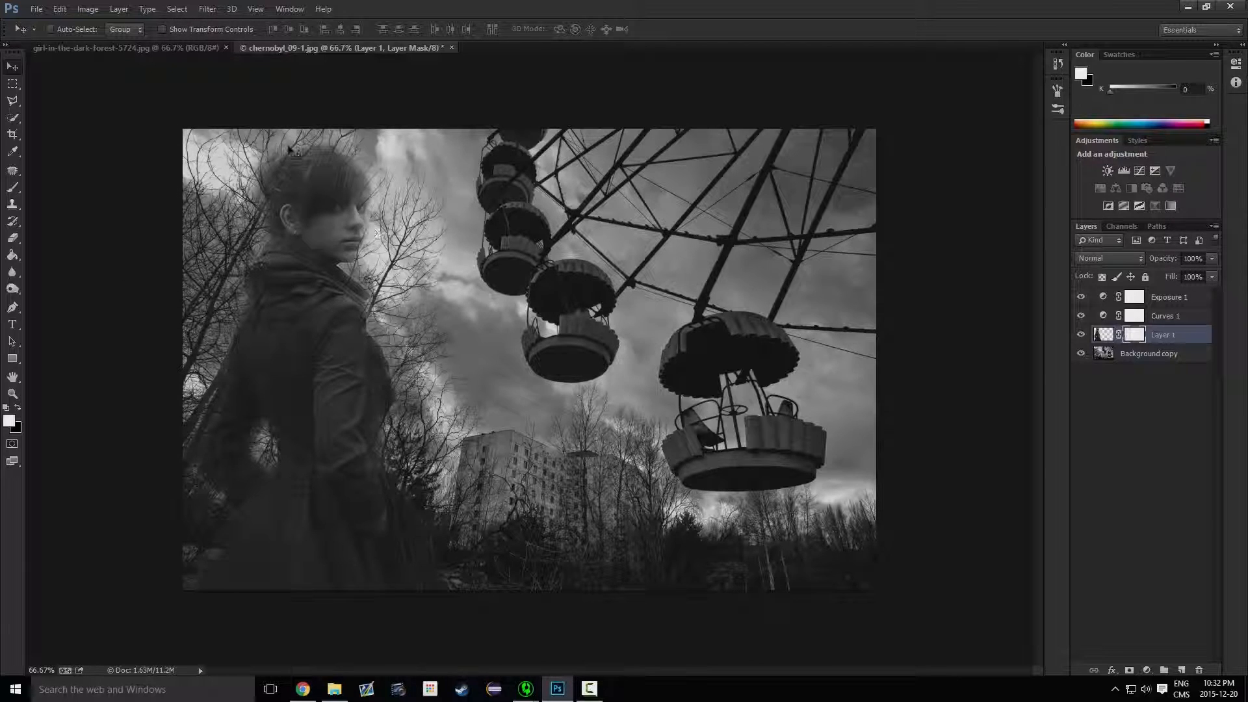